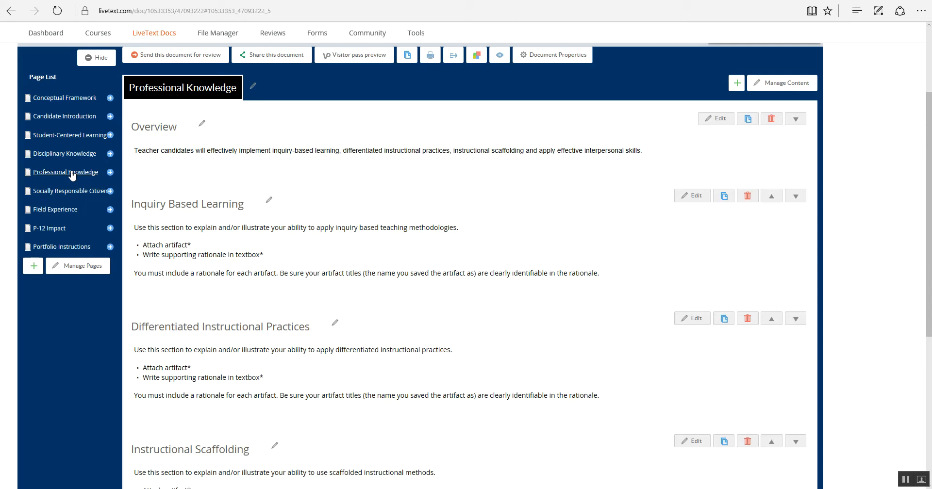
Step: Open the portfolio's Professional Knowledge page and review its sections through Effective Interpersonal Skills
click(71, 173)
scroll(407, 246, down, 2)
scroll(407, 246, down, 2)
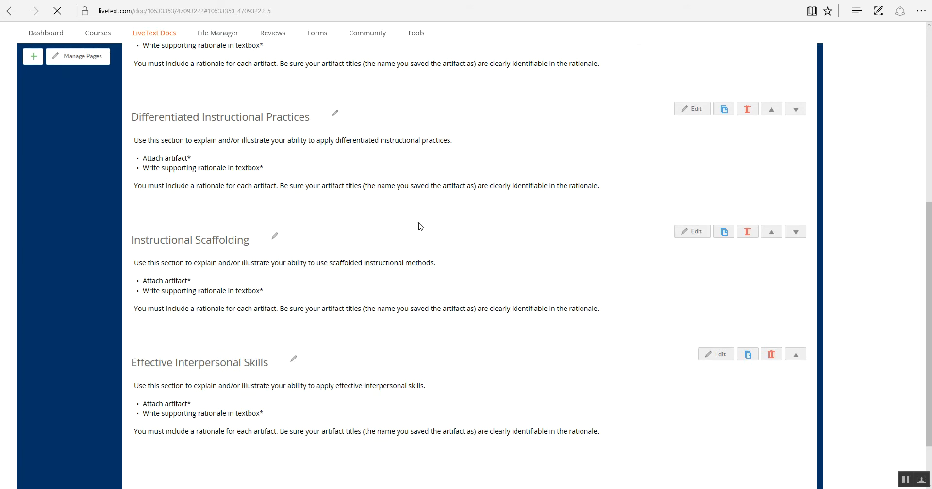
scroll(437, 238, down, 2)
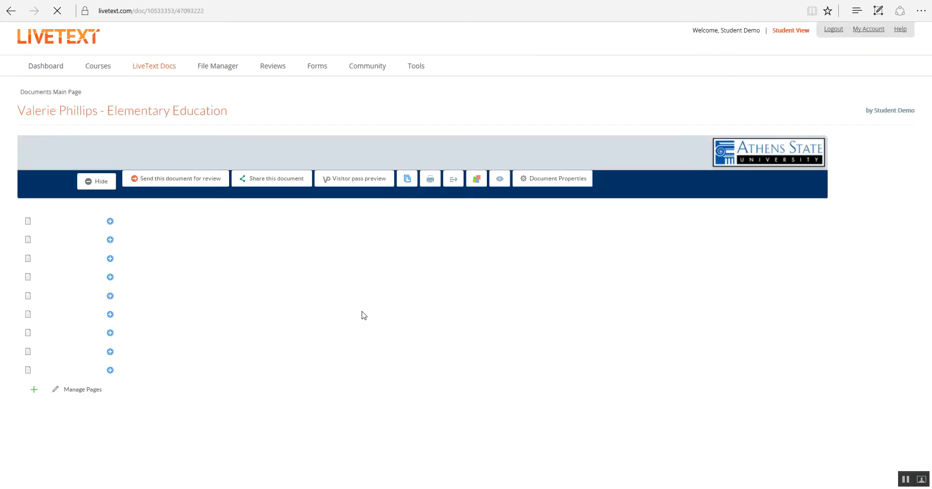
scroll(356, 313, down, 4)
scroll(352, 308, down, 4)
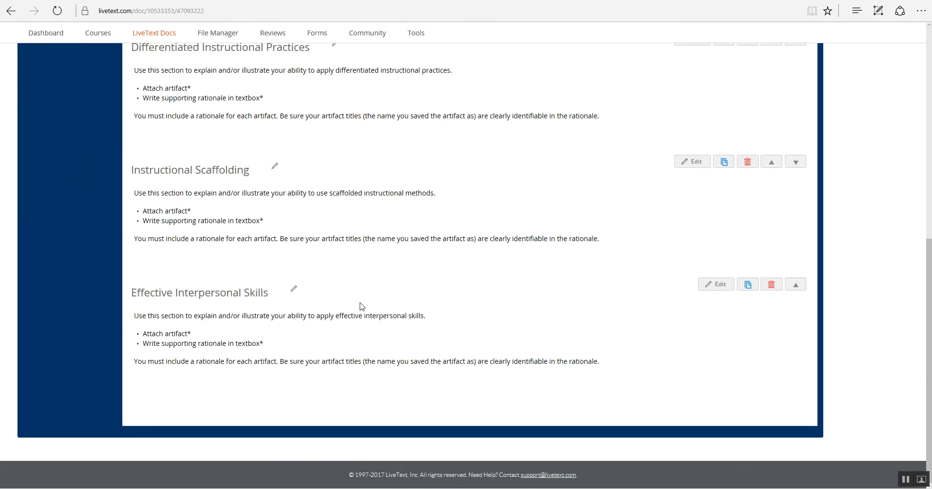
scroll(388, 304, up, 1)
scroll(388, 304, up, 3)
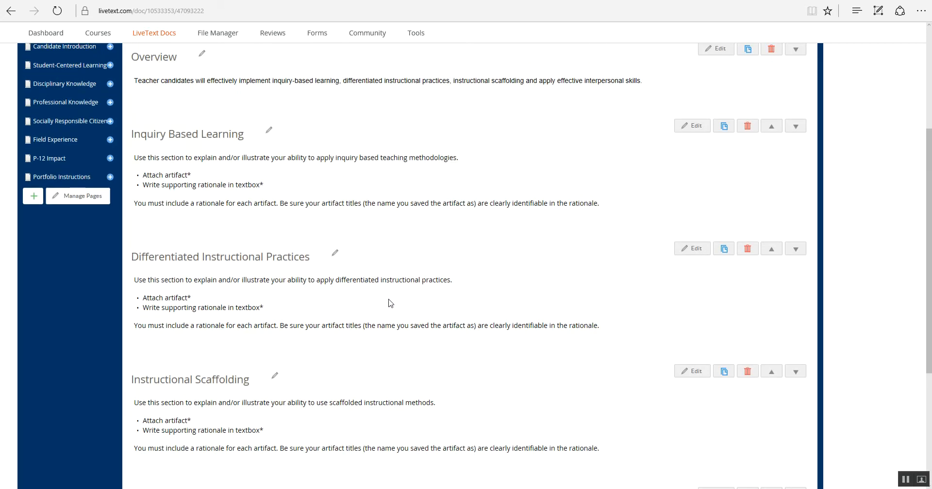
scroll(391, 303, down, 5)
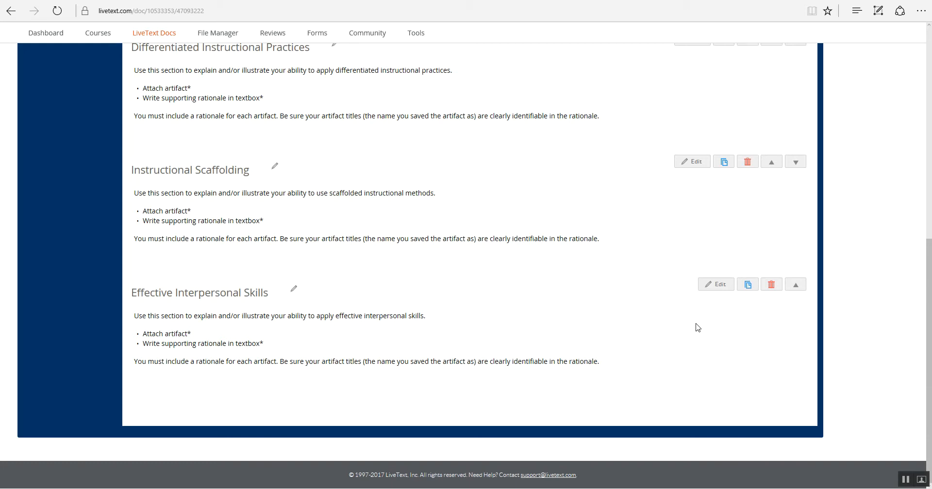
Step: Edit the Effective Interpersonal Skills section and replace its instruction text with "Rationale"
click(718, 290)
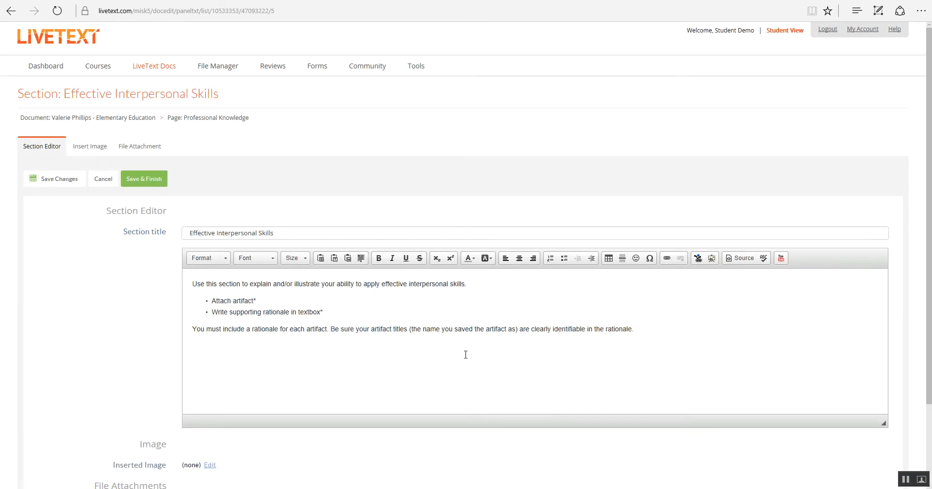
drag(629, 328, 192, 279)
key(Delete)
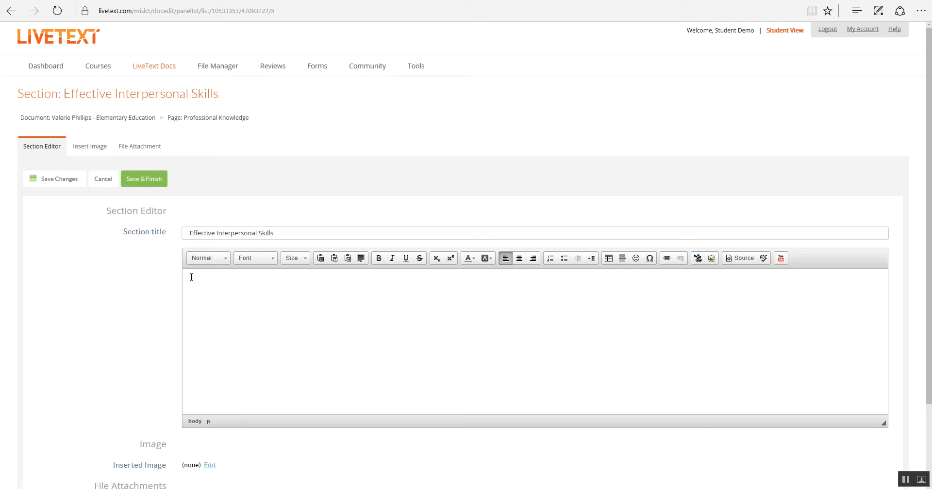
text(Rationale)
Step: Switch to the Example 3 Word document and copy its YouTube link
mouse_move(260, 488)
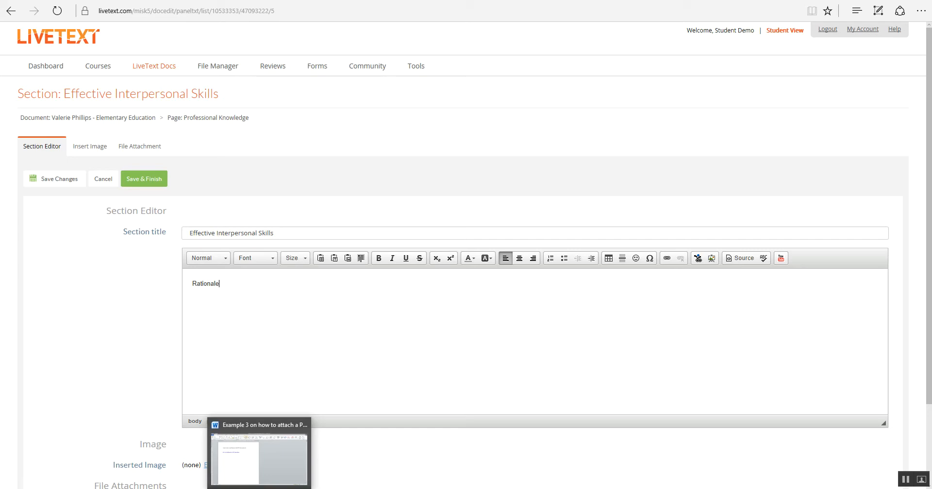
click(260, 459)
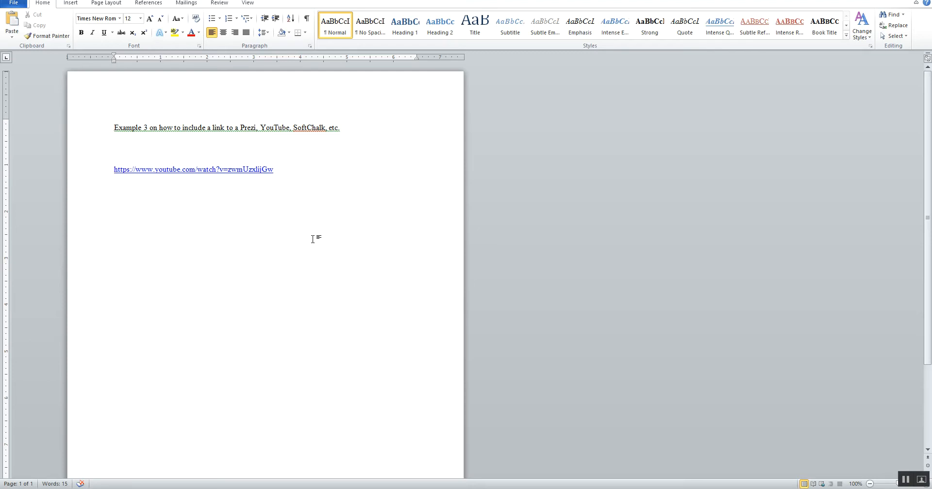
click(275, 170)
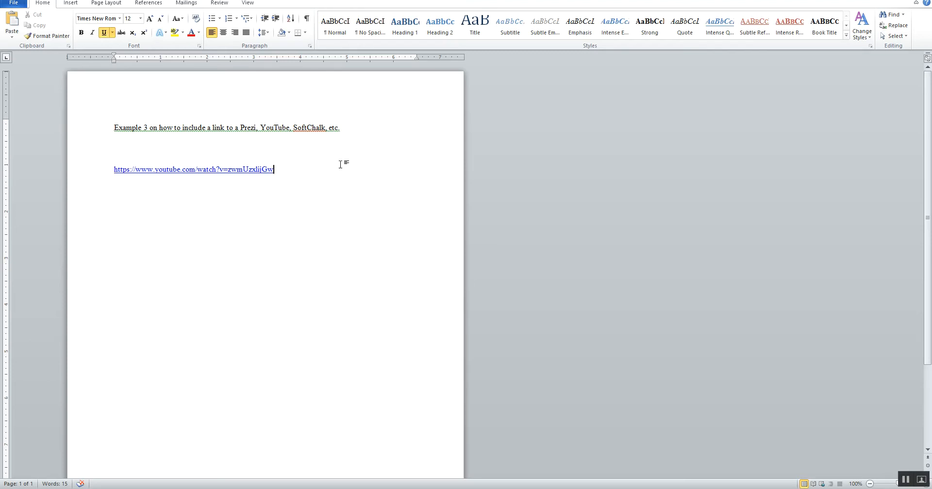
key(Return)
click(277, 169)
drag(274, 170, 108, 166)
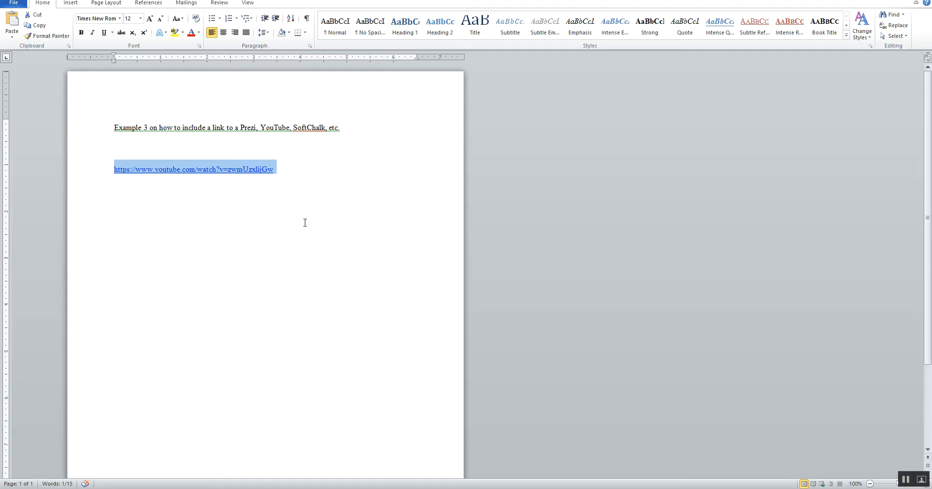
right_click(208, 169)
click(231, 184)
Step: Return to the LiveText section editor, paste the copied YouTube link below "Rationale", and save the changes
key(alt+Tab)
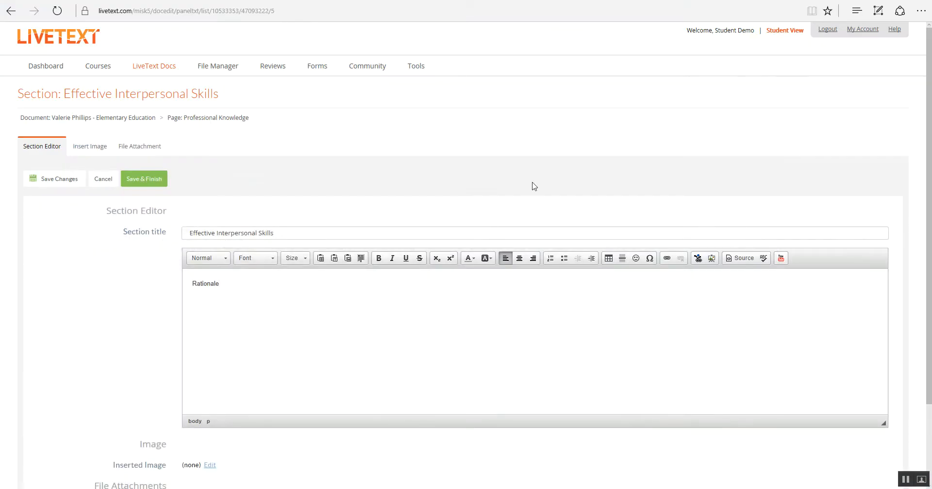
click(232, 285)
click(193, 313)
key(ctrl+v)
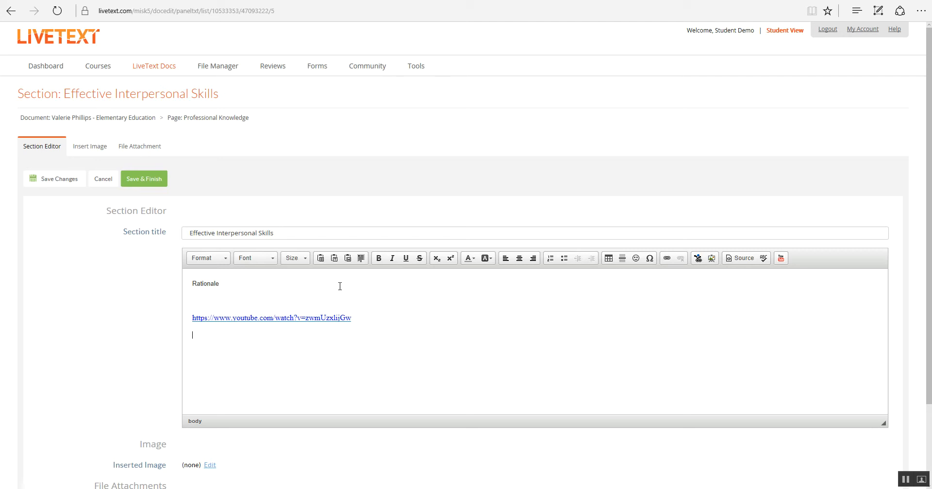
click(63, 181)
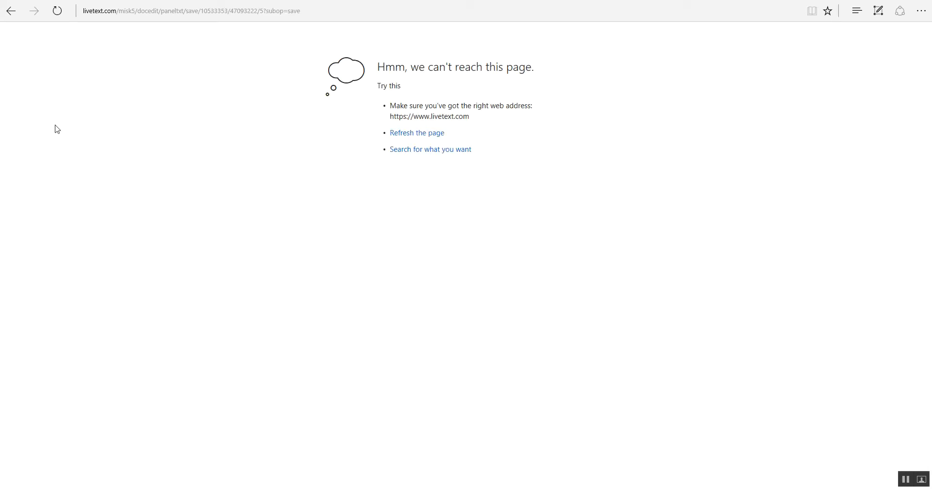
click(7, 16)
click(95, 1)
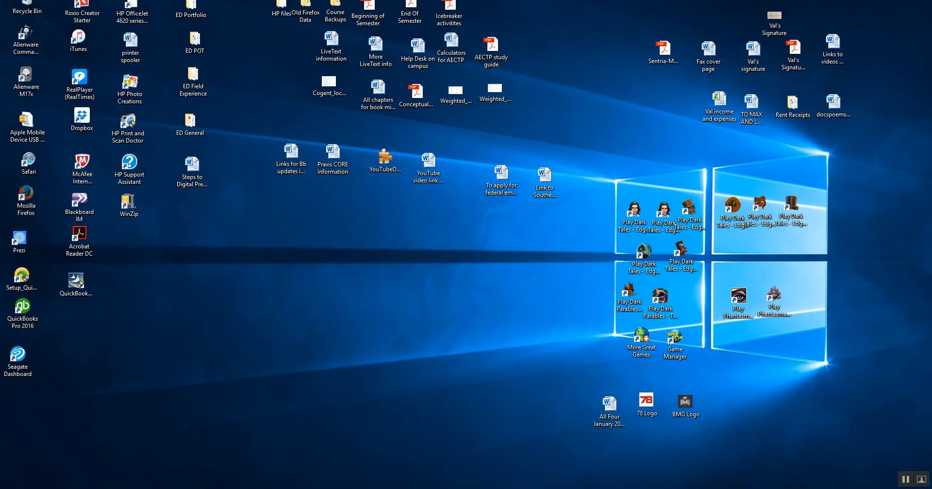
click(116, 488)
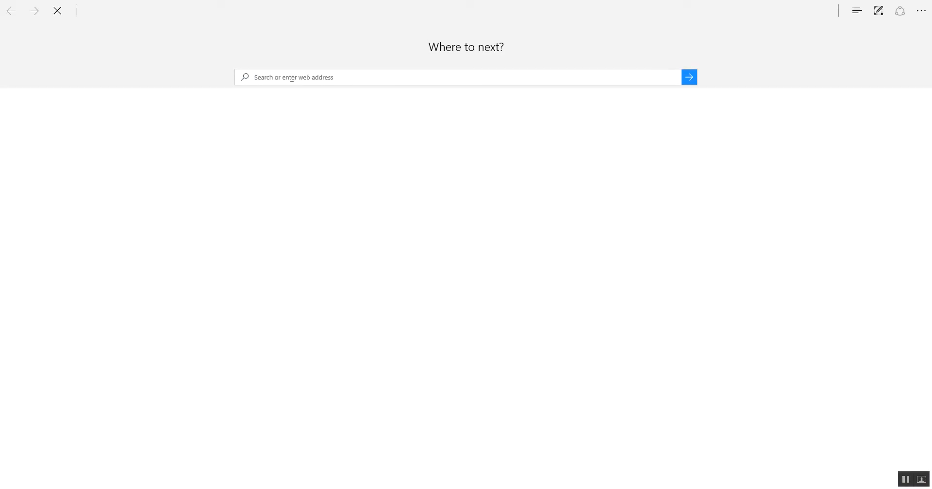
text(www.livetext.com/)
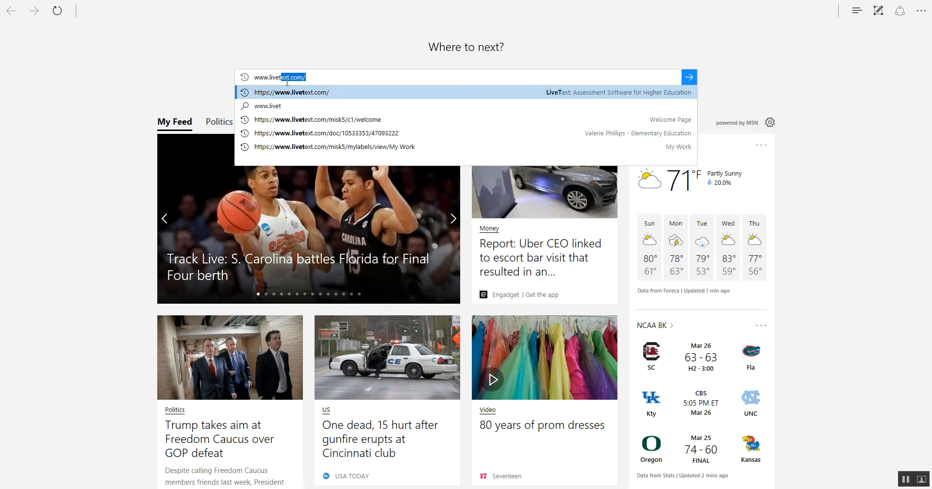
click(298, 92)
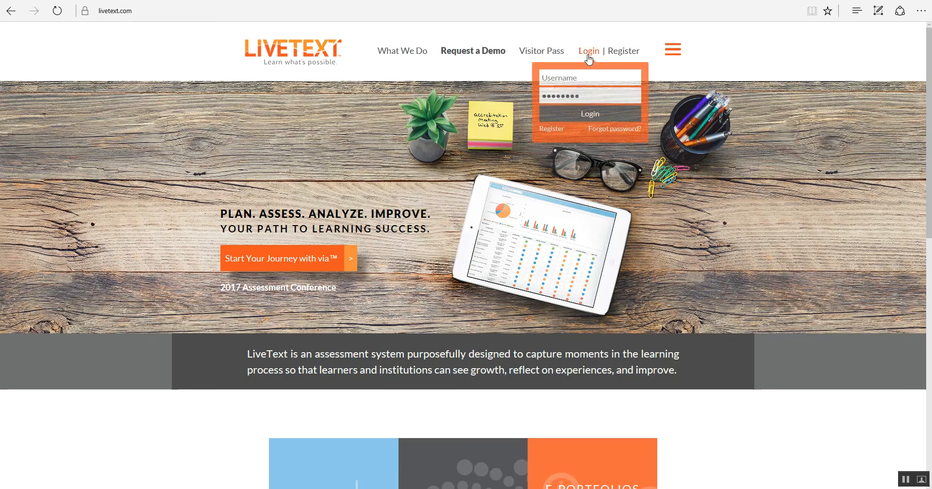
Step: Log in to LiveText with the student account's username and password
click(590, 57)
click(555, 77)
text(A)
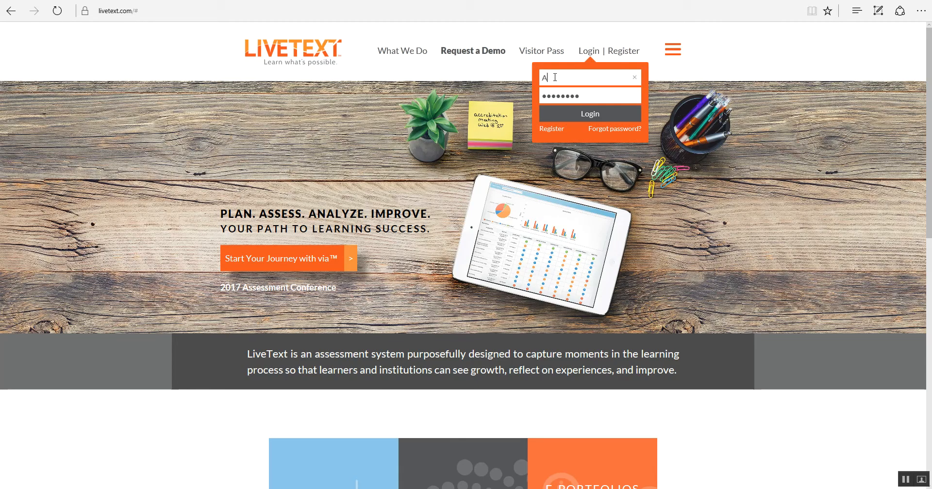
text(SUstudentdemo)
click(589, 95)
text(******)
click(591, 115)
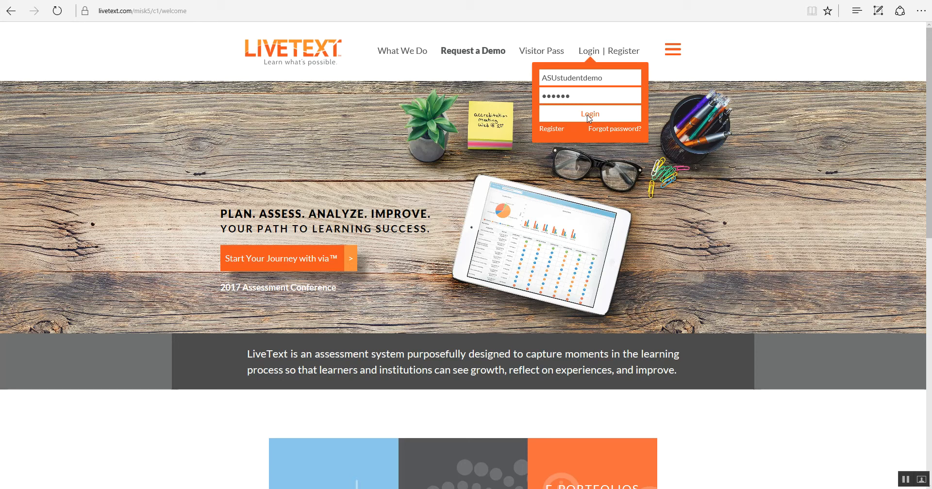
click(589, 117)
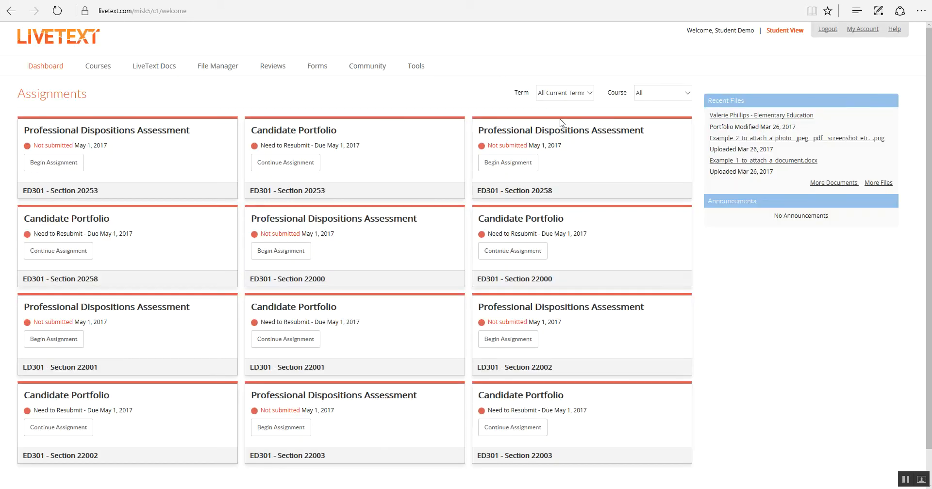
Step: Open the Elementary Education portfolio created Feb 2, 2017 5:37 PM from the LiveText documents list
click(272, 165)
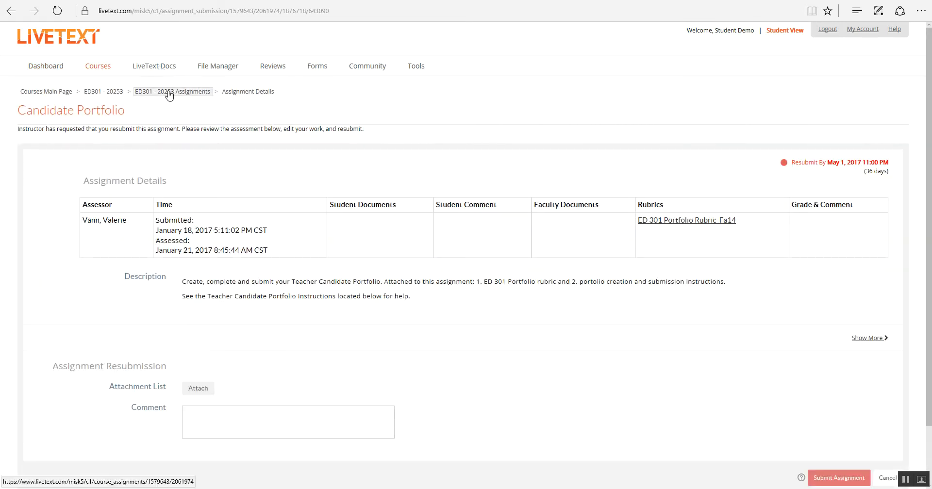
click(152, 70)
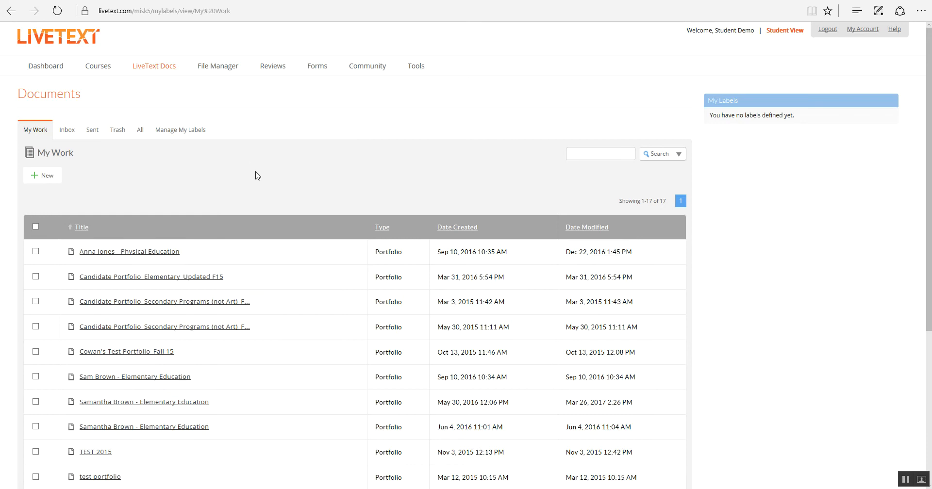
scroll(257, 176, down, 5)
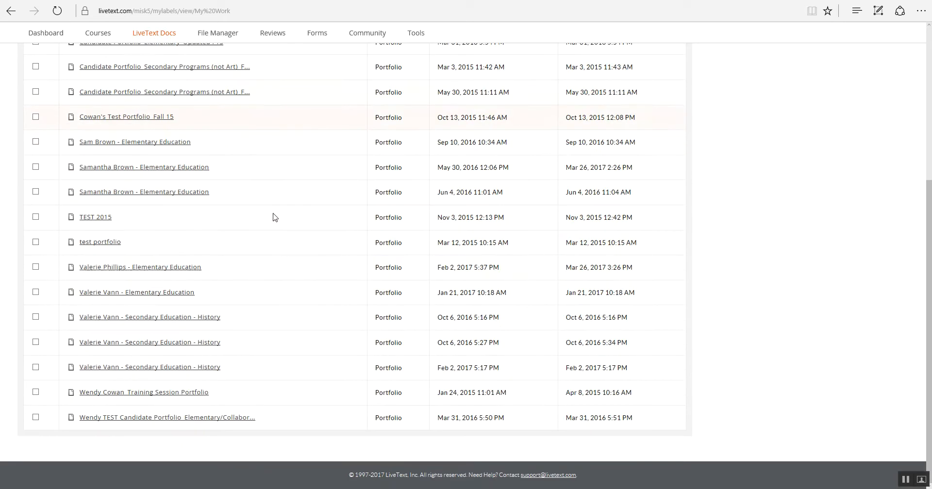
click(176, 270)
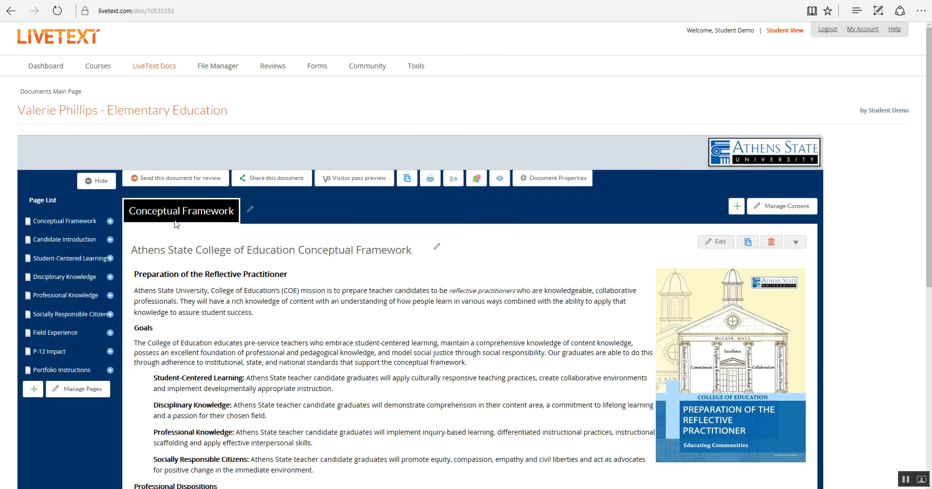
Step: Check the Professional Knowledge page for the rationale and YouTube link under Effective Interpersonal Skills
click(78, 300)
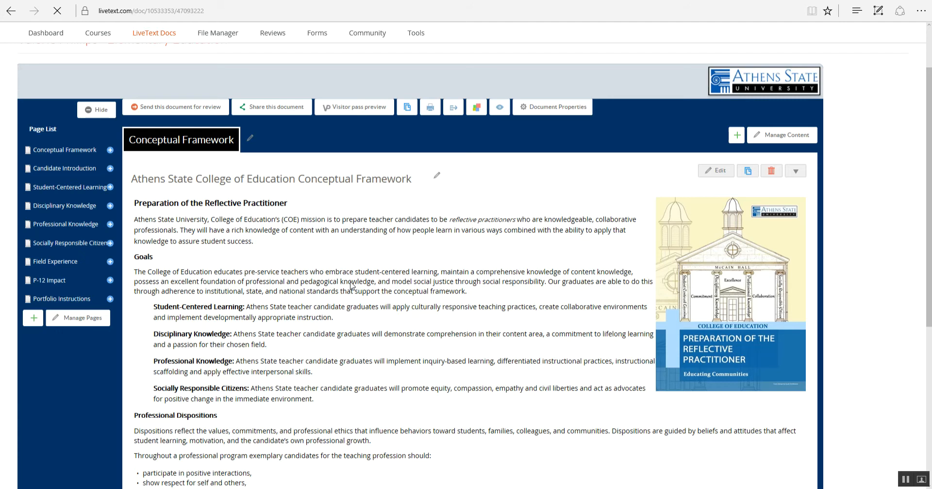
scroll(351, 280, down, 5)
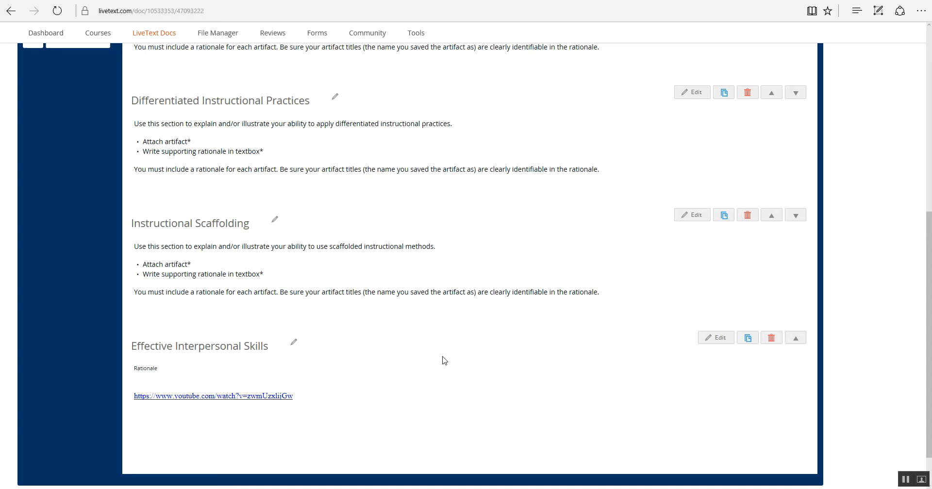
scroll(443, 360, up, 5)
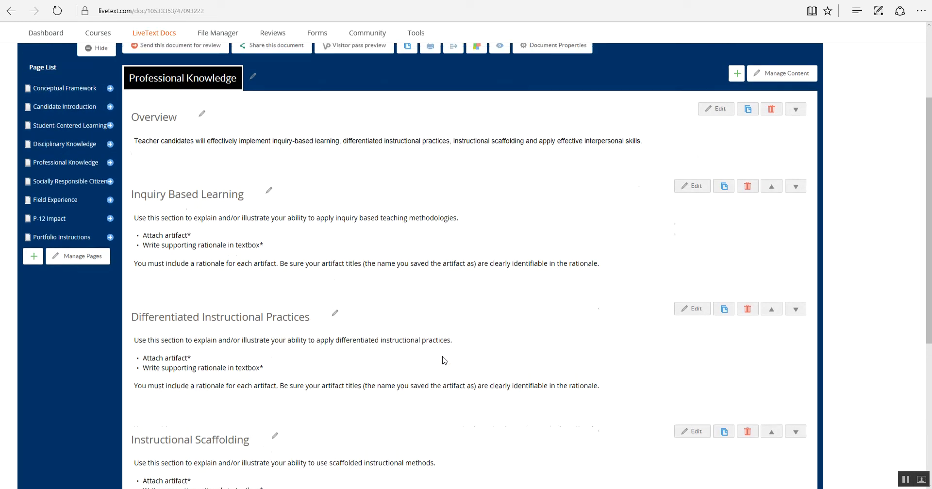
scroll(578, 361, down, 3)
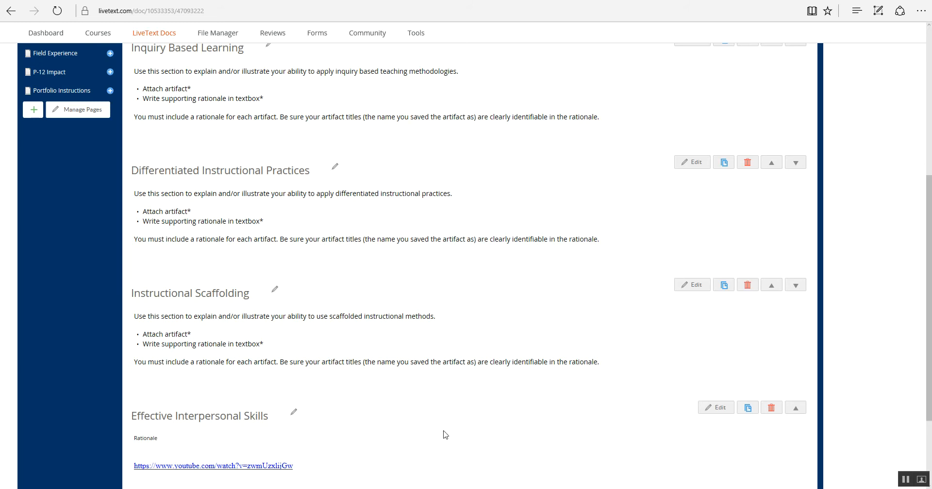
scroll(443, 435, up, 4)
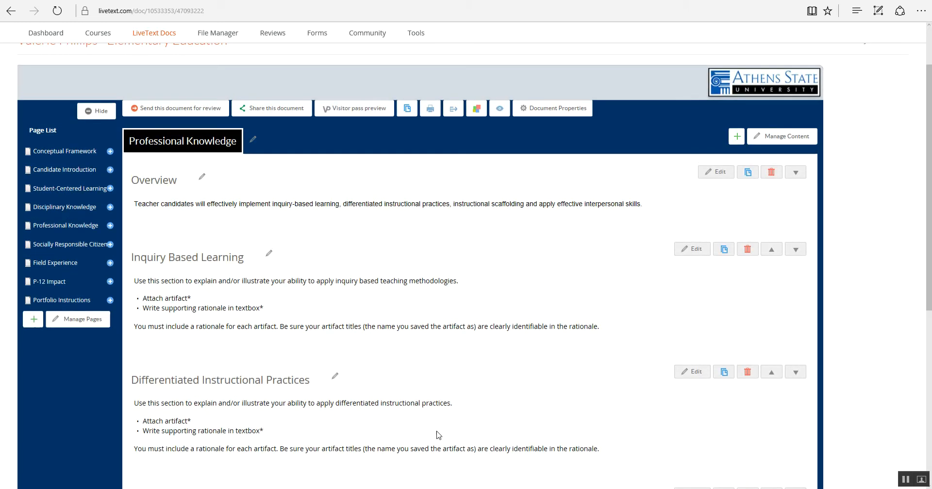
Step: Open the Socially Responsible Citizen page and review its sections
click(62, 247)
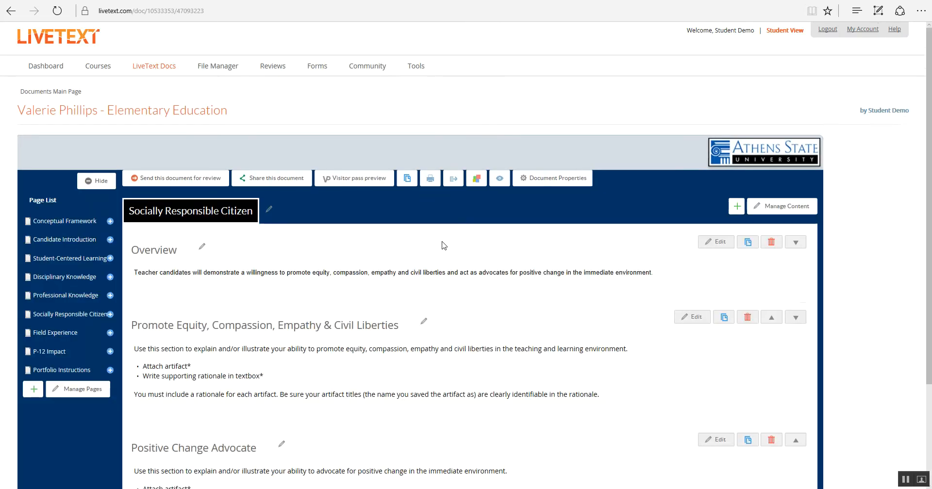
scroll(445, 245, down, 3)
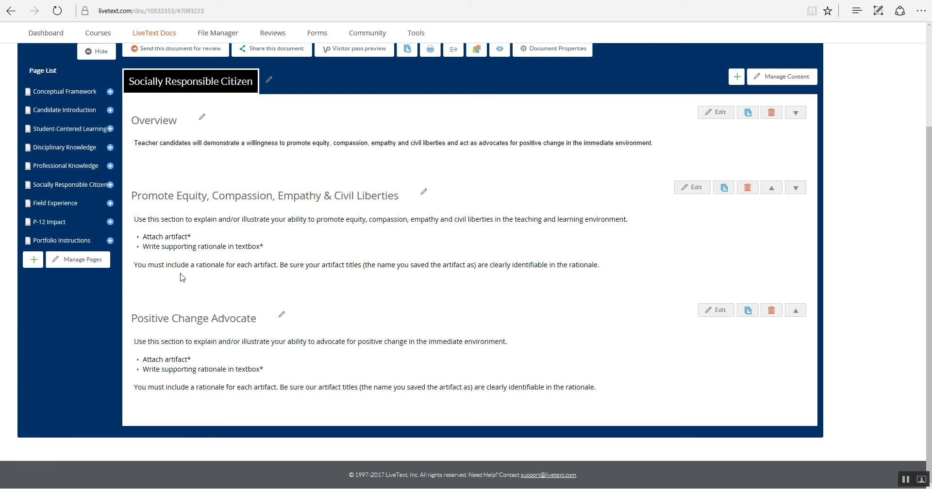
Step: On the P-12 Impact page, open section I, P-12 Impact Knowledge (ED 301 Portfolio Submission Requirement), for editing
click(57, 224)
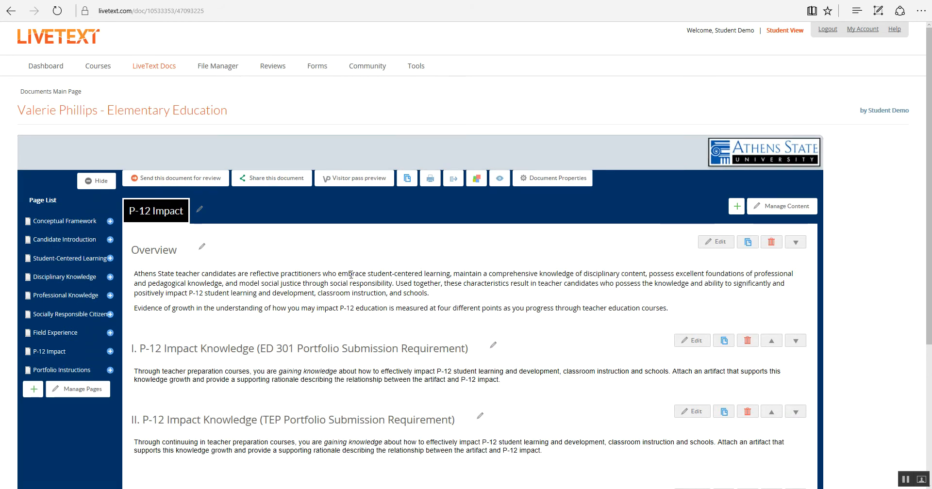
scroll(409, 273, down, 2)
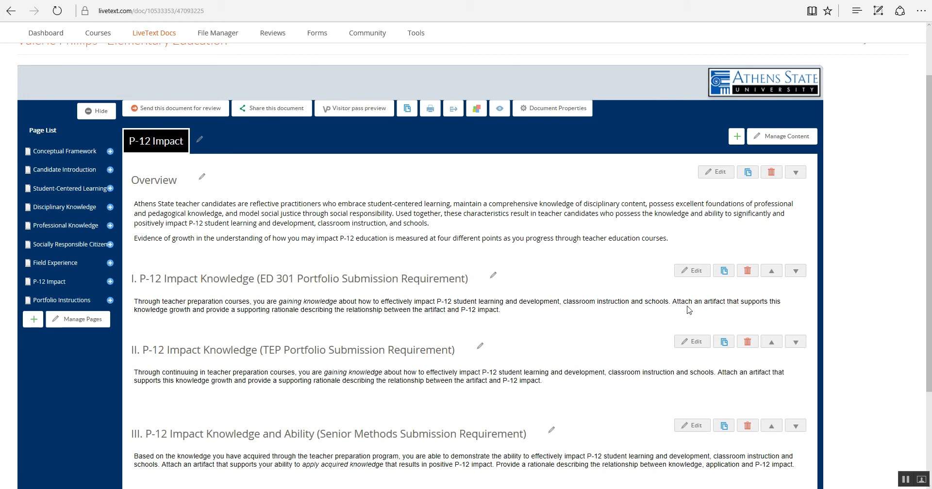
click(696, 275)
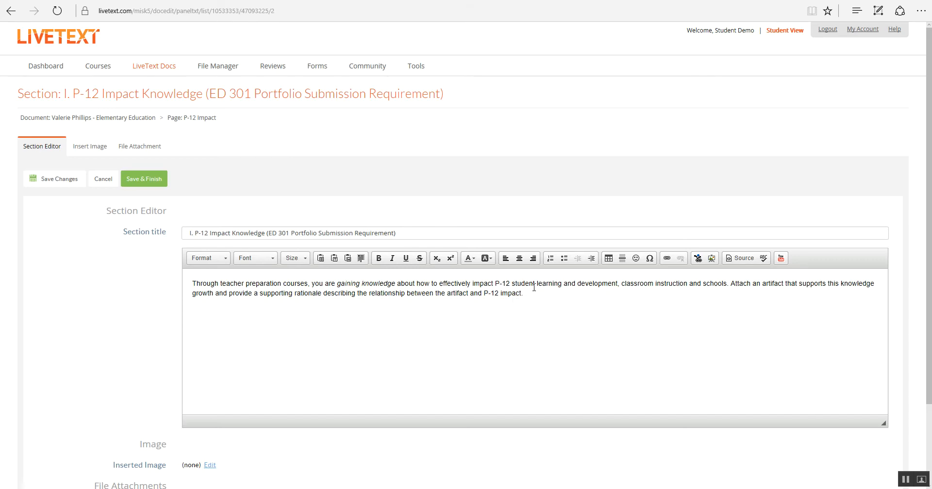
Step: Replace the instruction text of section I, P-12 Impact Knowledge, with "Rationale" and save the changes
click(365, 307)
drag(193, 284, 537, 301)
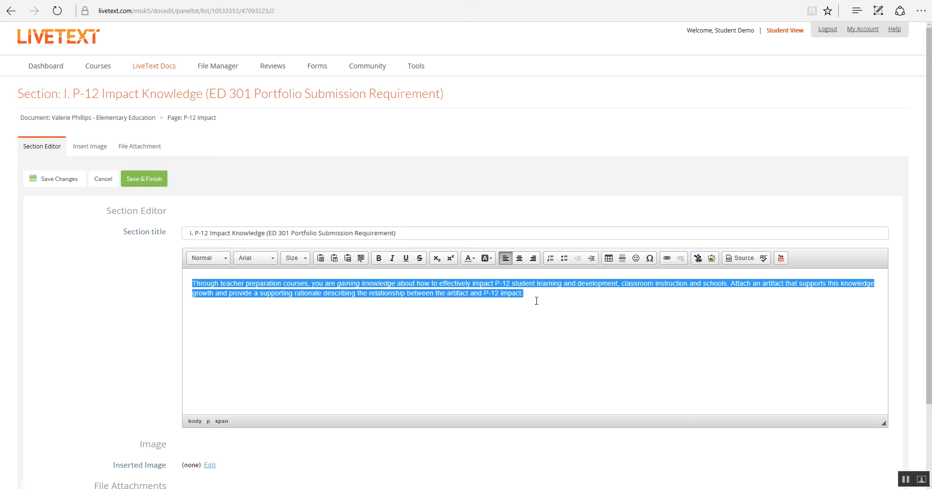
key(Delete)
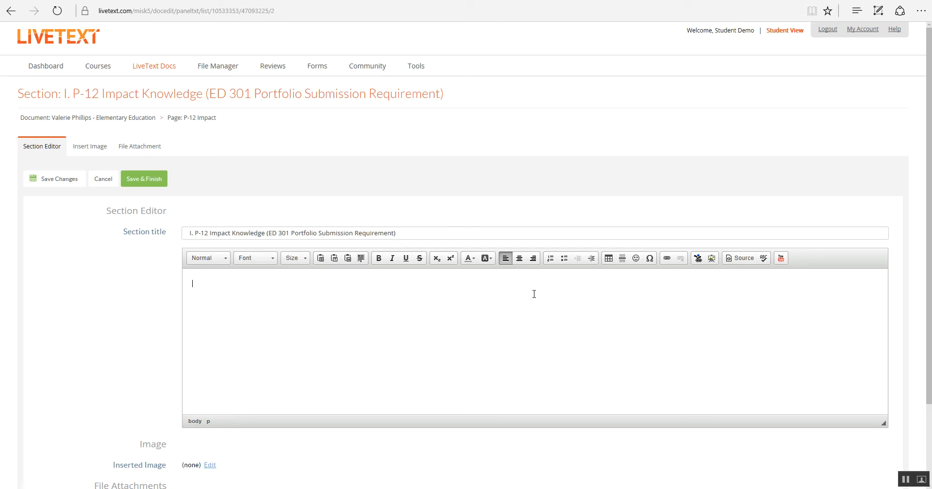
text(Rationale)
click(58, 180)
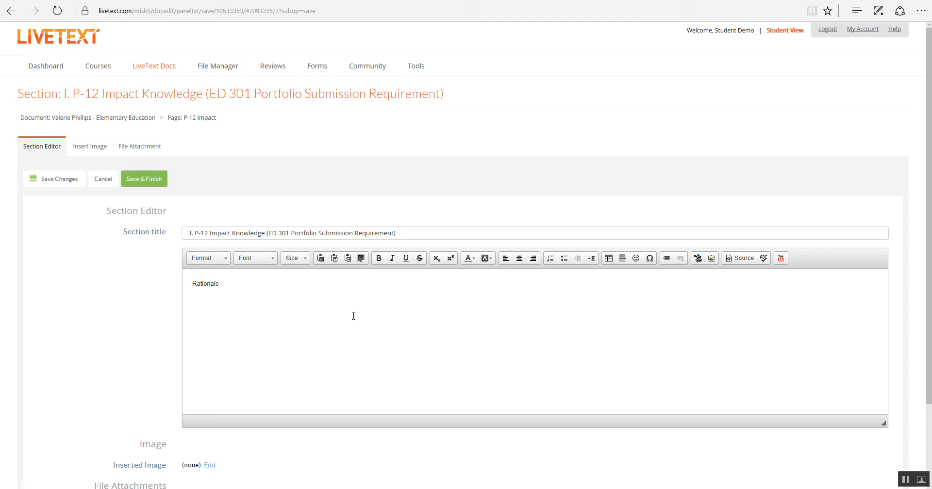
Step: Upload the Word file "Example 1 to attach a document" from the ED Portfolio folder as the section's file attachment
scroll(361, 318, down, 2)
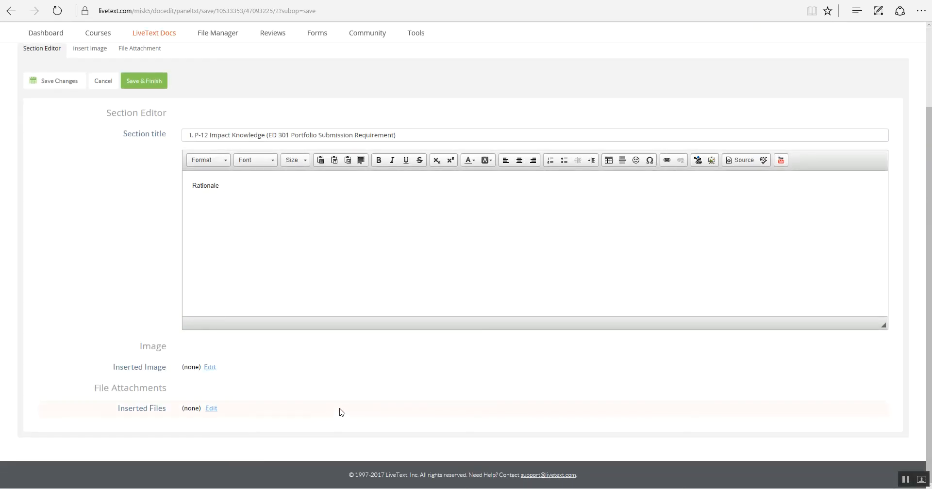
click(210, 409)
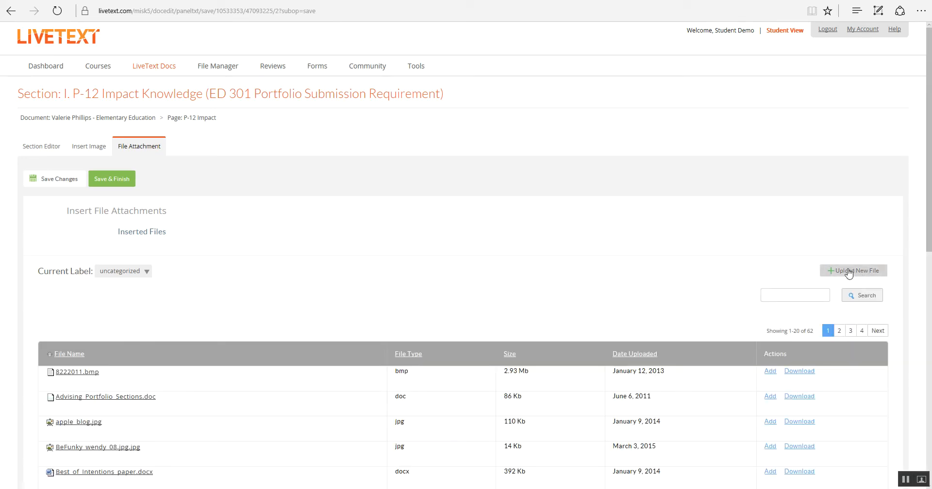
click(849, 273)
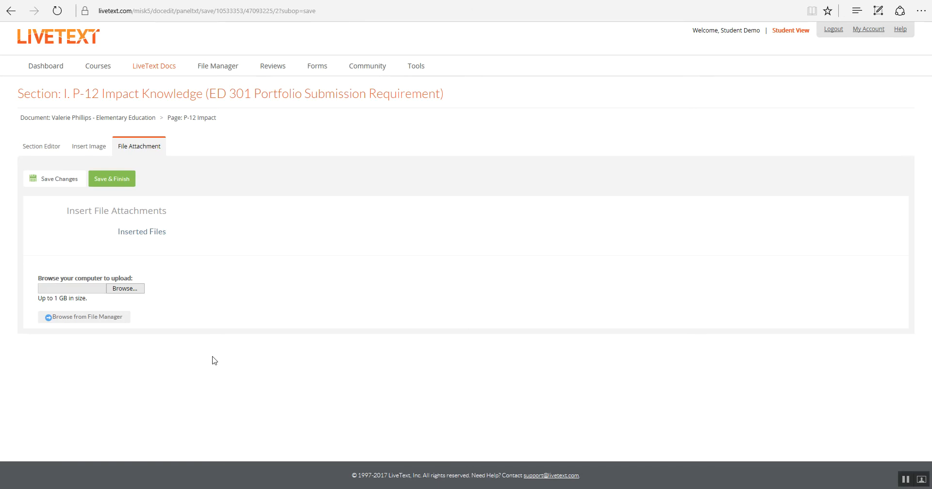
click(127, 290)
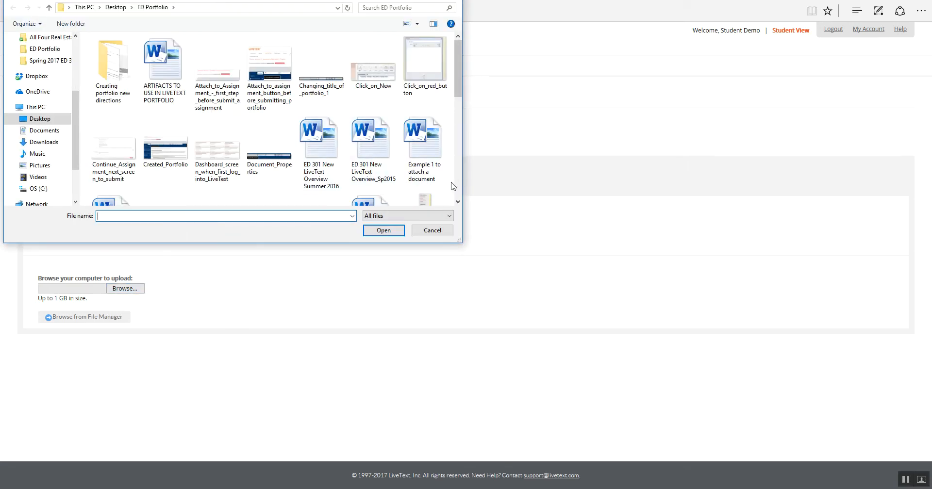
click(422, 153)
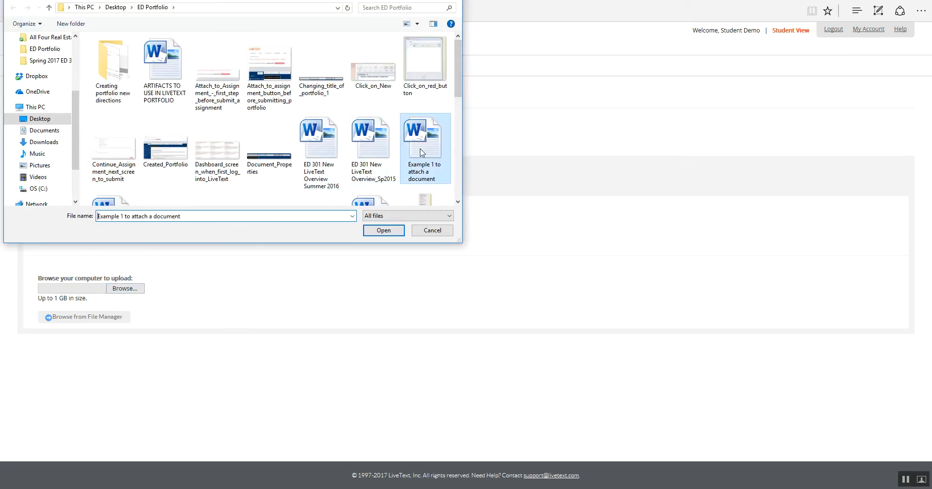
click(384, 231)
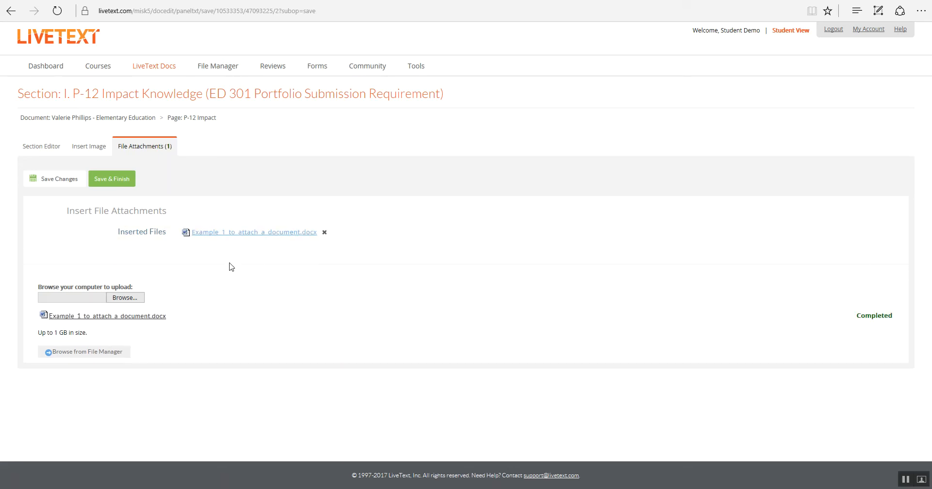
Step: Save the attachment and finish editing section I, returning to the P-12 Impact page
click(46, 187)
click(113, 182)
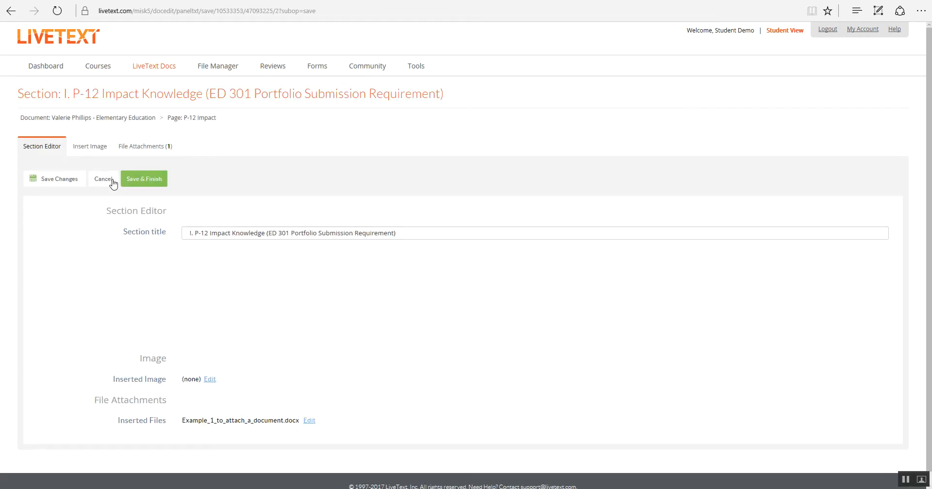
scroll(260, 301, down, 2)
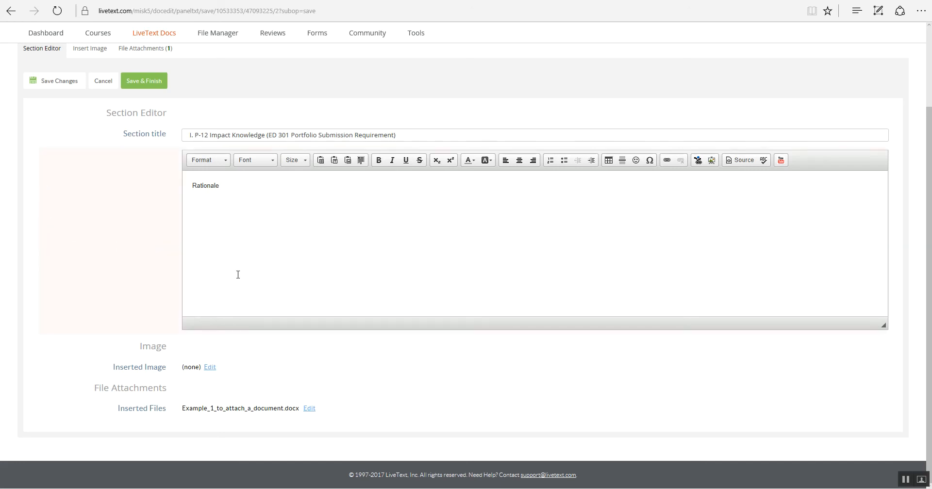
click(144, 82)
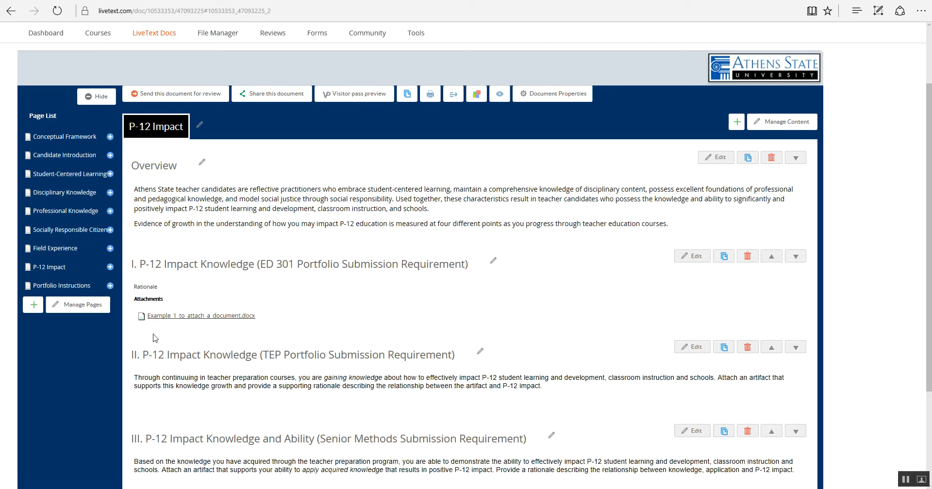
Step: On the Field Experience page, open the Field Experience Narrative and Verification Forms section for editing
scroll(224, 326, up, 1)
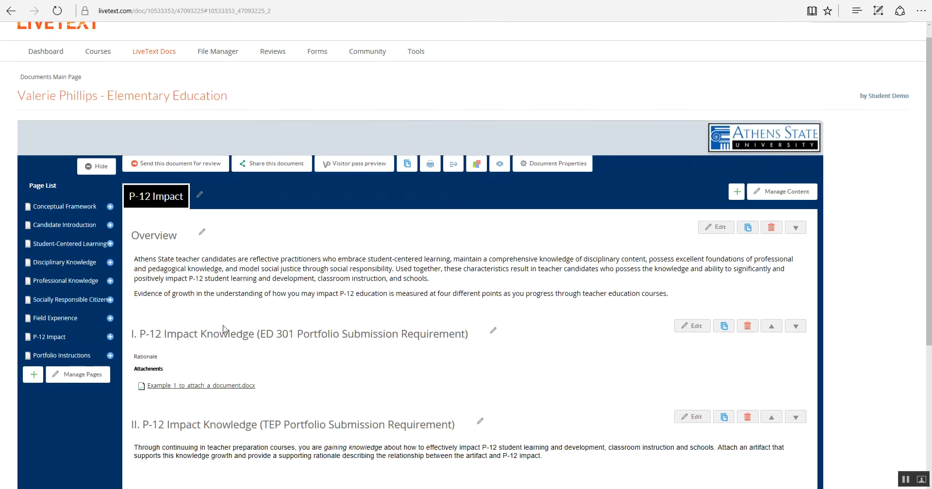
click(55, 319)
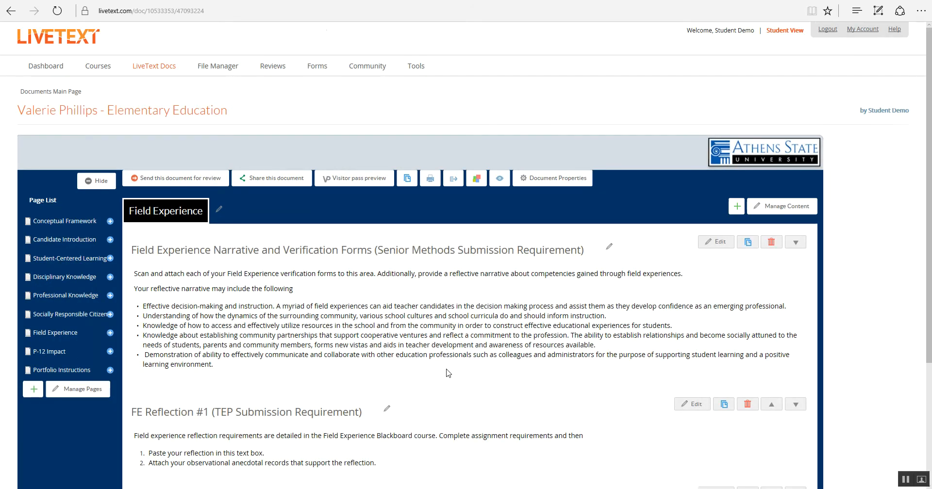
scroll(447, 372, down, 1)
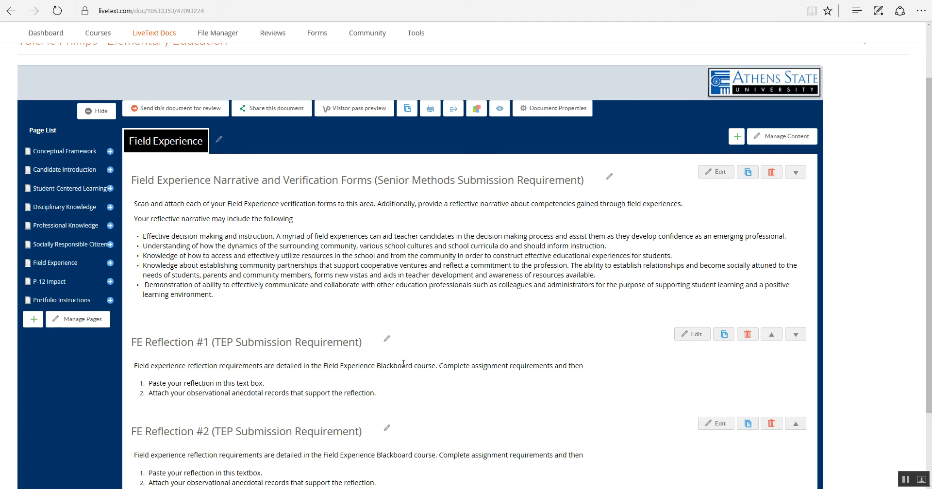
scroll(440, 345, down, 1)
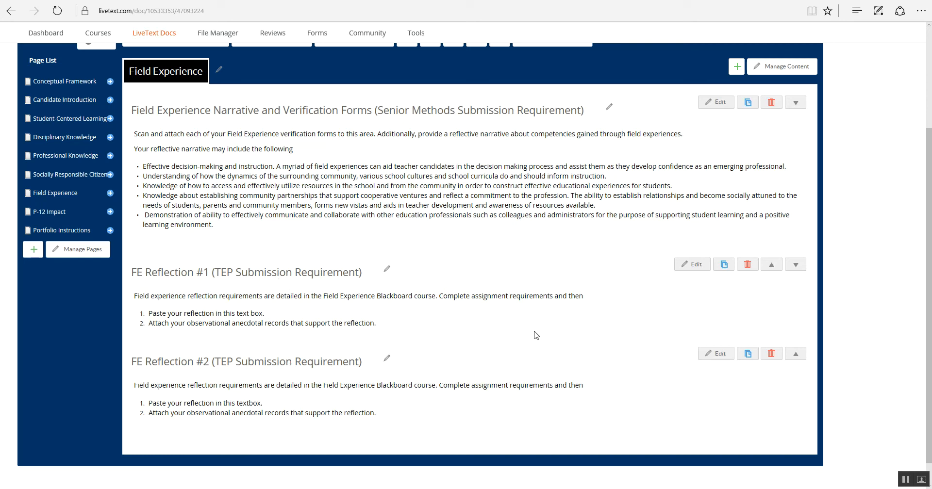
scroll(534, 335, up, 1)
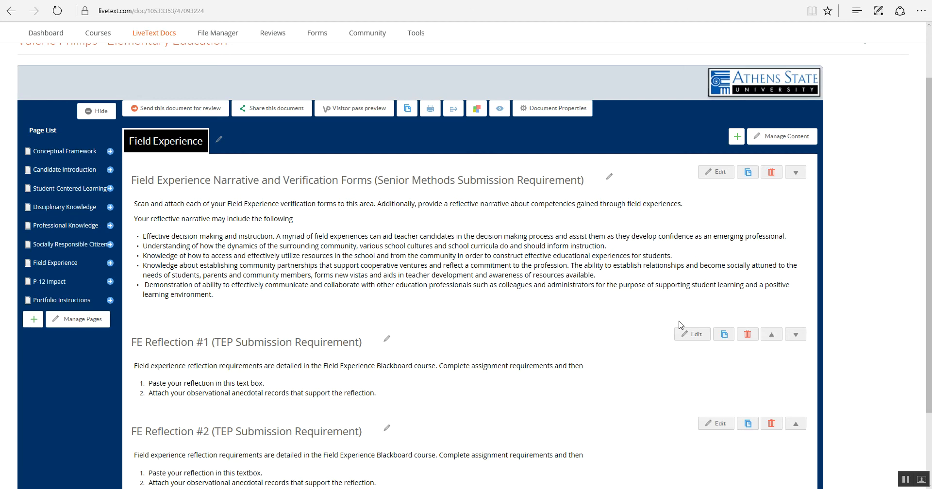
click(716, 173)
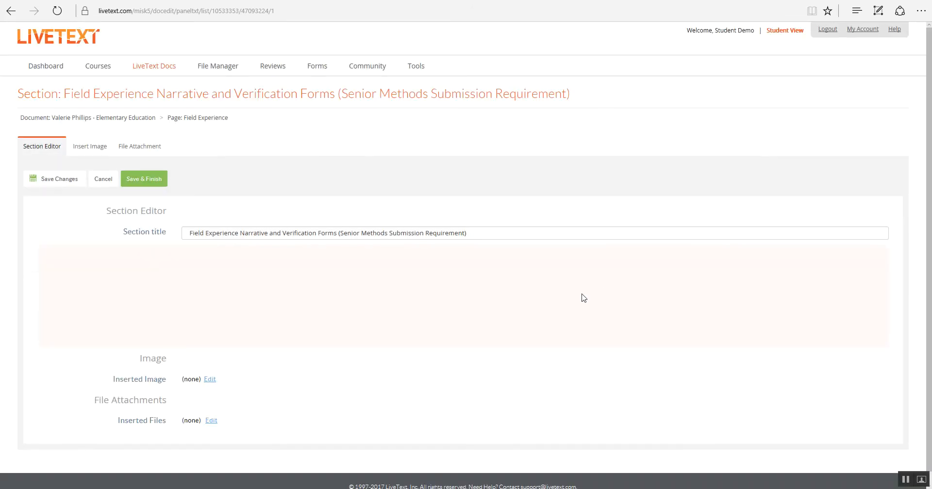
scroll(443, 318, down, 2)
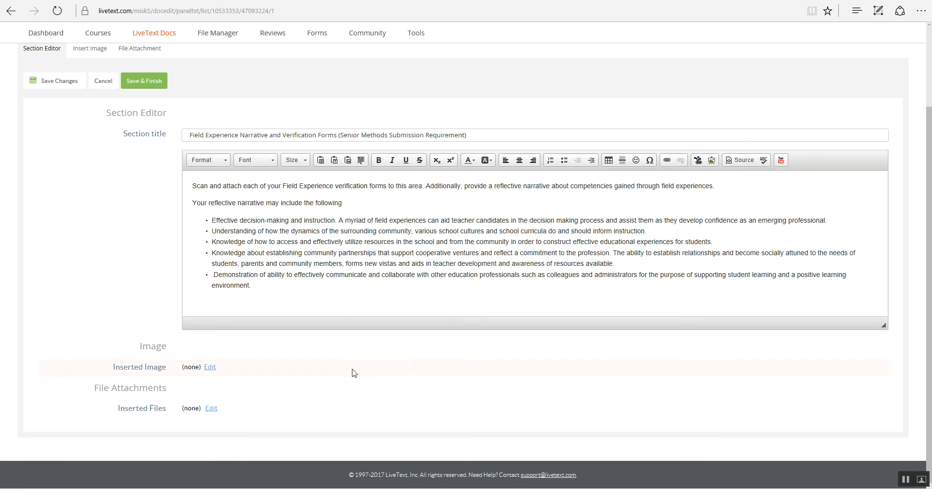
click(210, 410)
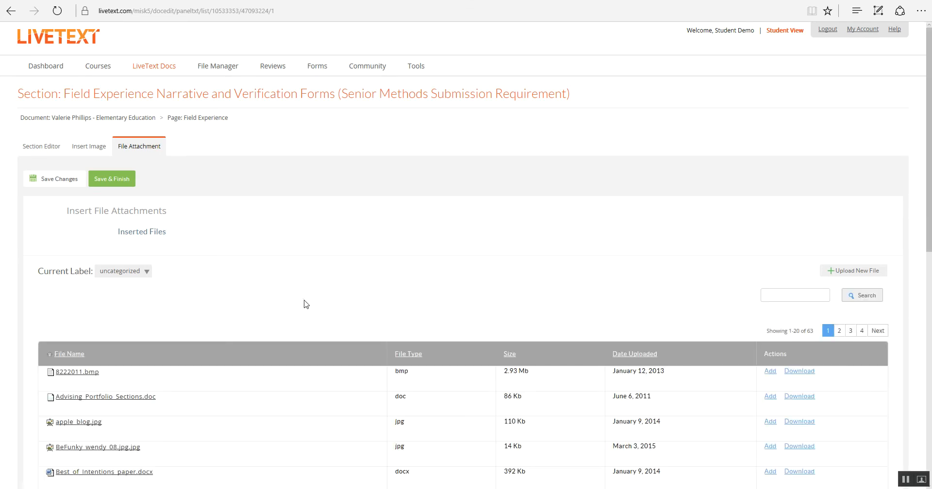
click(862, 271)
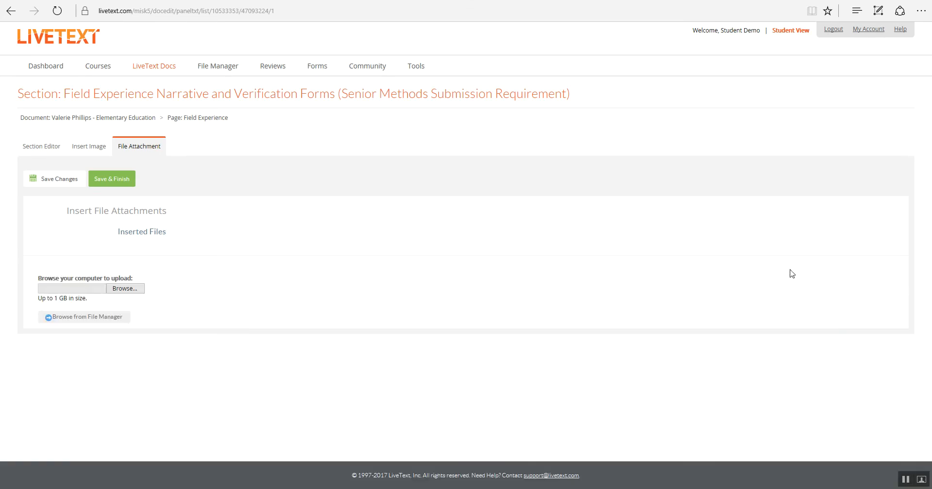
click(126, 291)
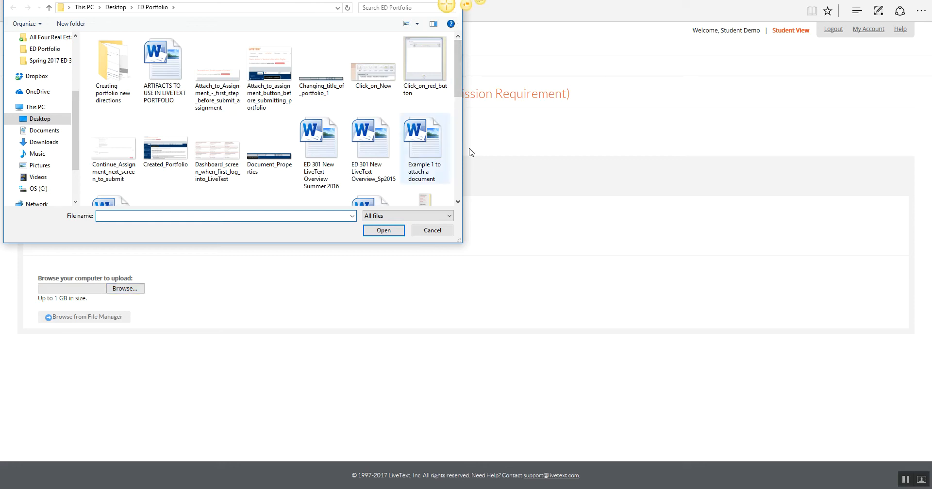
click(431, 231)
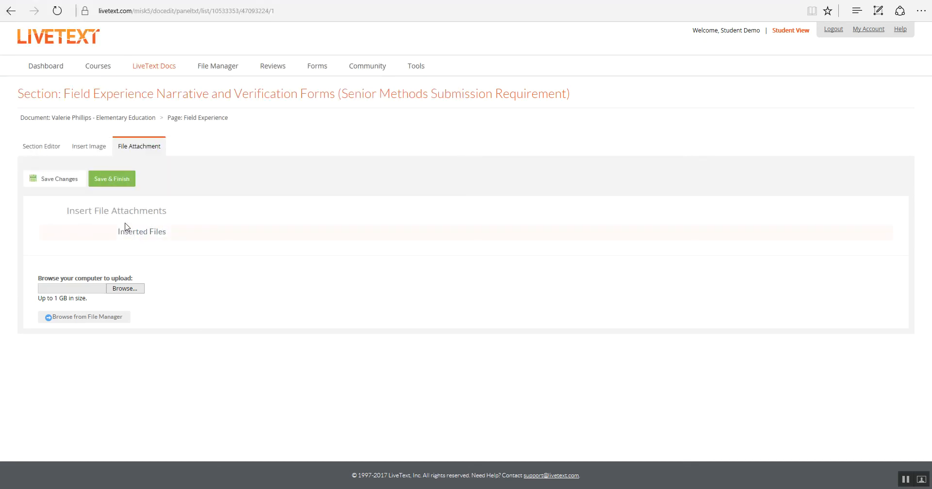
click(55, 183)
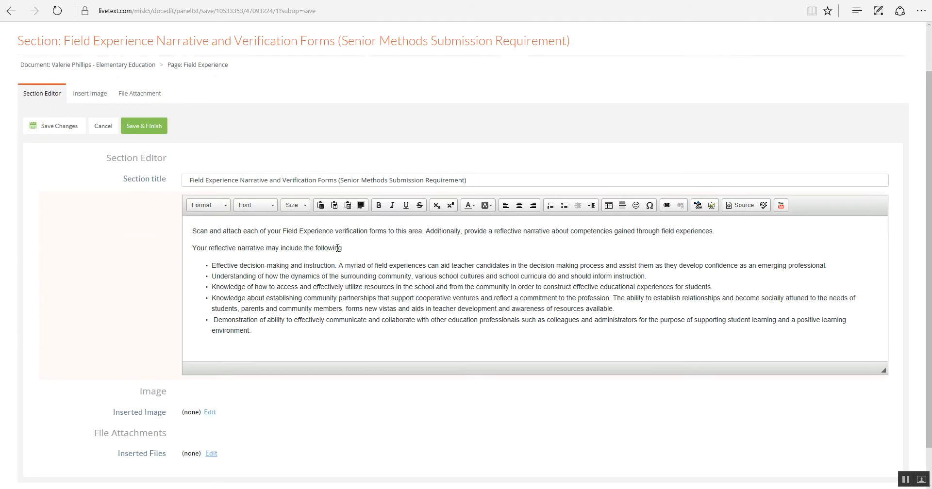
Step: Upload the picture Example_2_to_attach_a_photo,_jpeg,_pdf,_screenshot_etc._ from the computer as the section's inserted image
scroll(290, 234, down, 2)
click(209, 368)
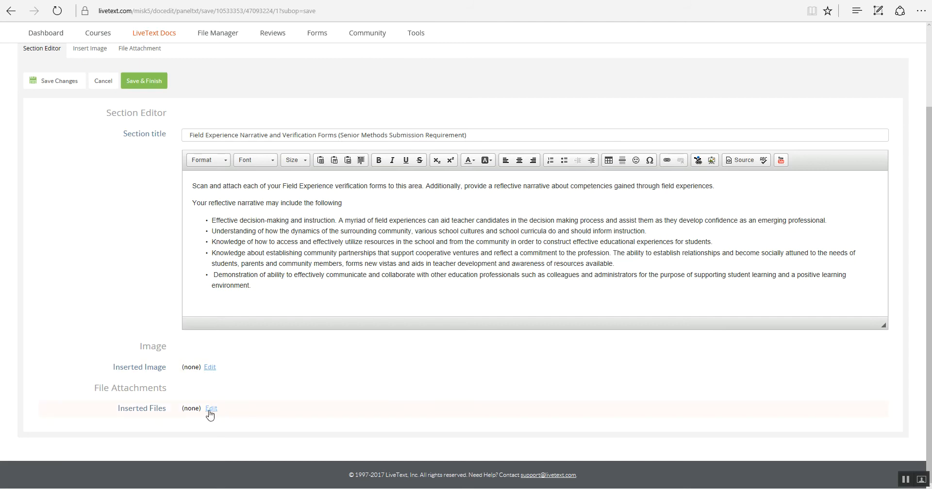
mouse_move(210, 415)
click(210, 368)
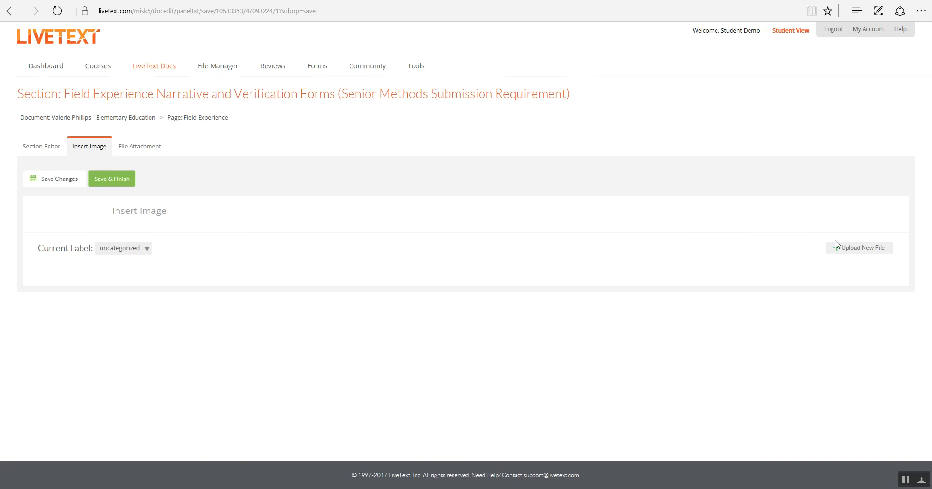
click(848, 251)
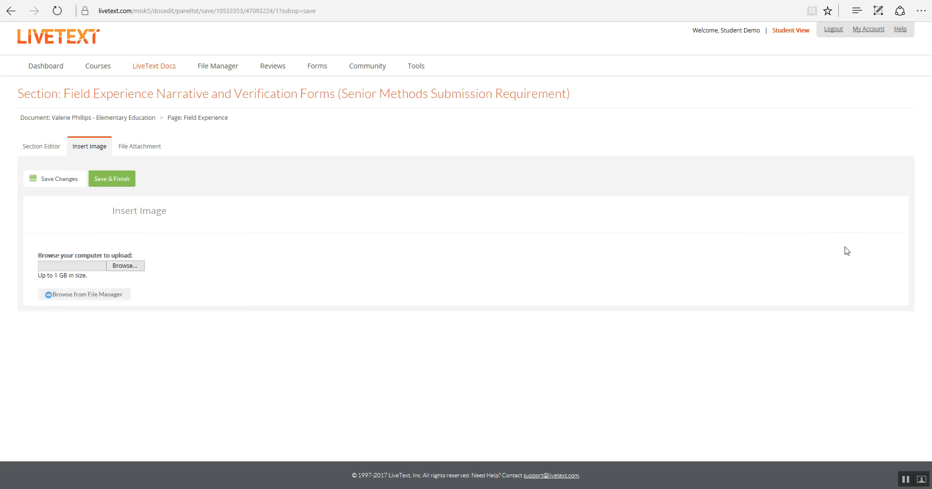
click(122, 267)
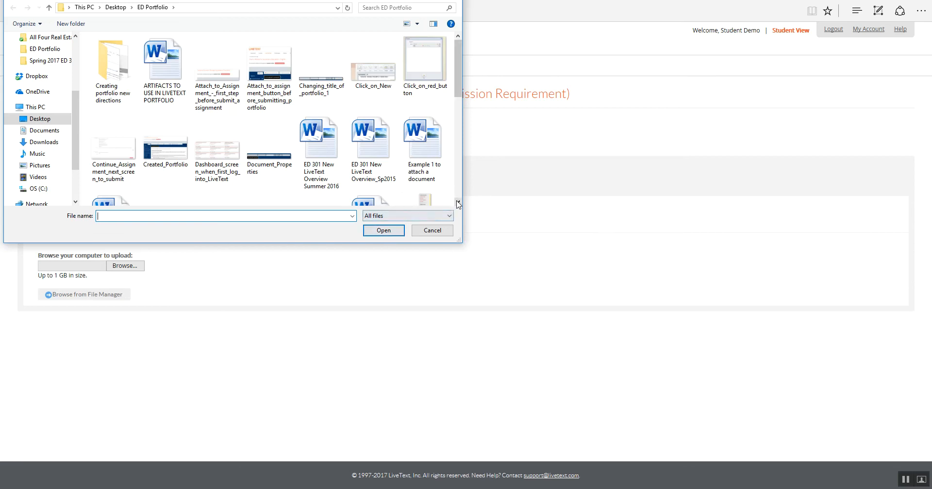
click(458, 203)
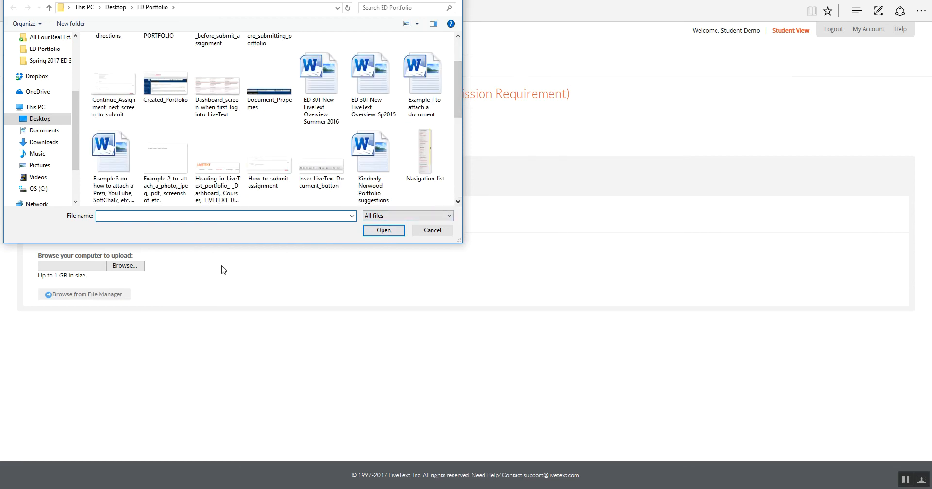
click(161, 166)
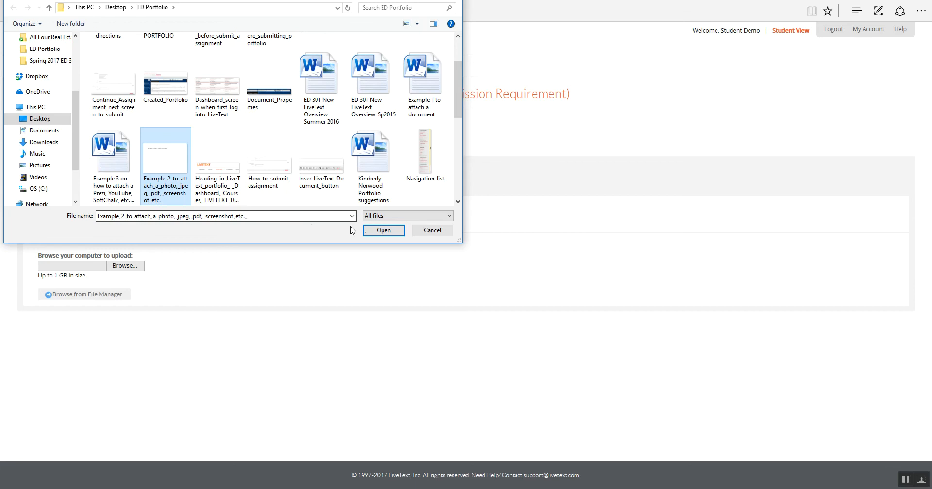
click(379, 233)
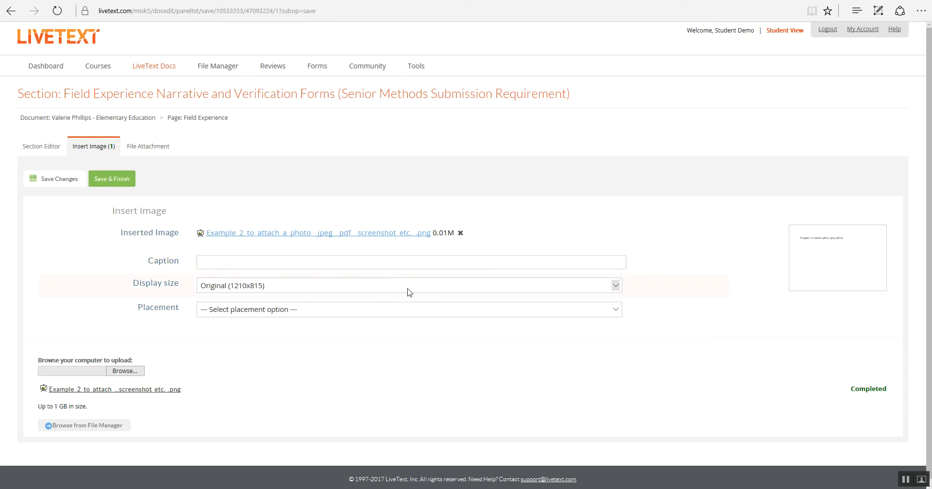
Step: Set the inserted image's display size to Small (up to 300x200) and its placement to Below text
click(615, 289)
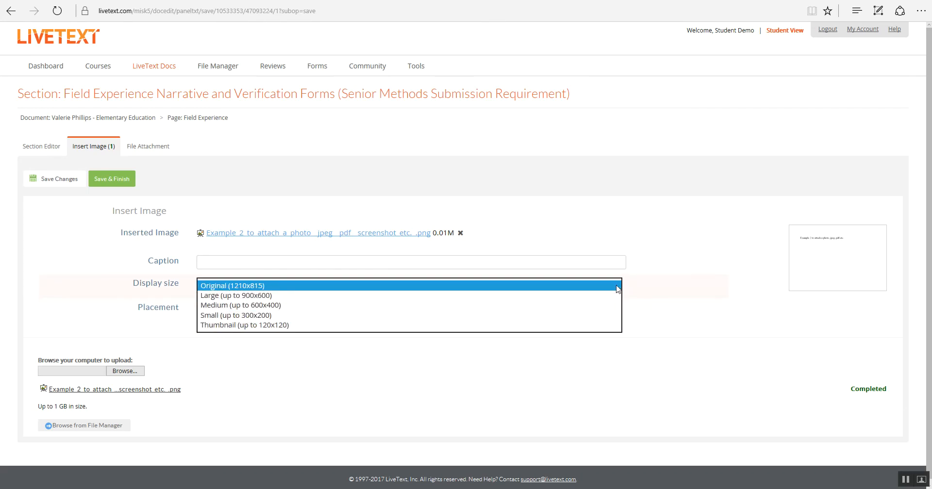
click(272, 317)
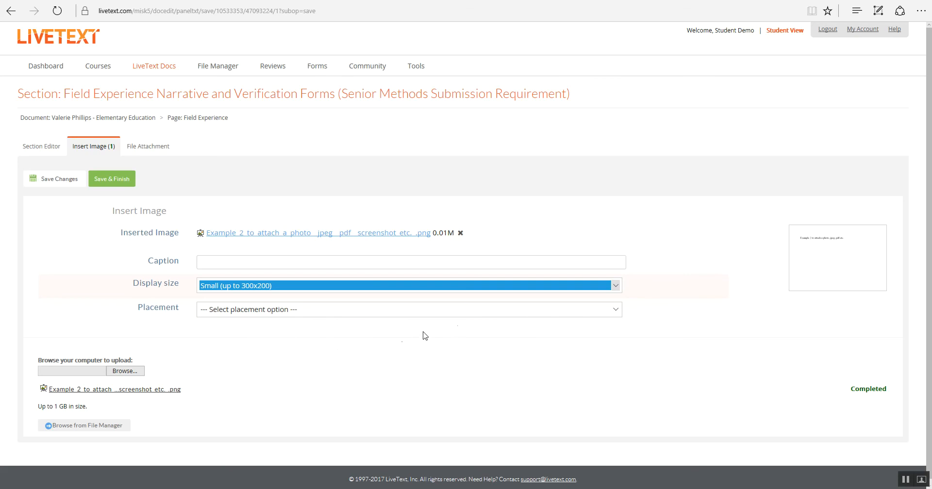
click(615, 311)
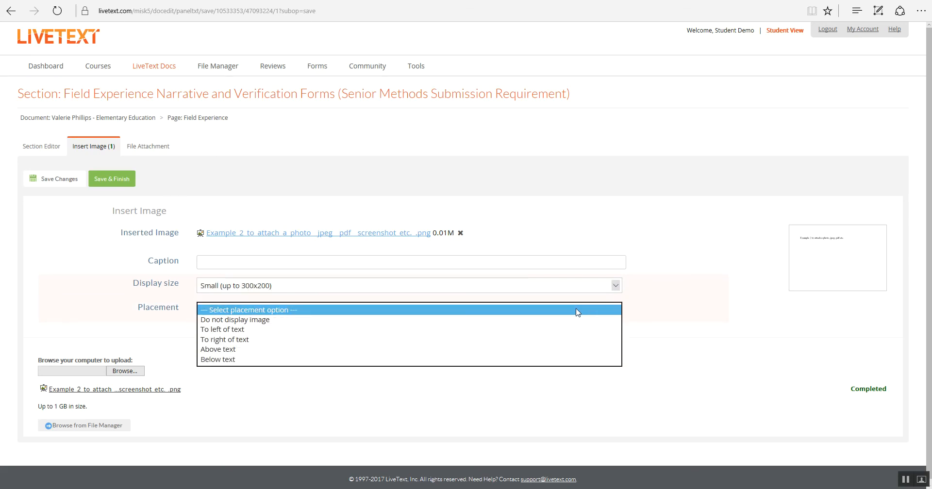
click(248, 361)
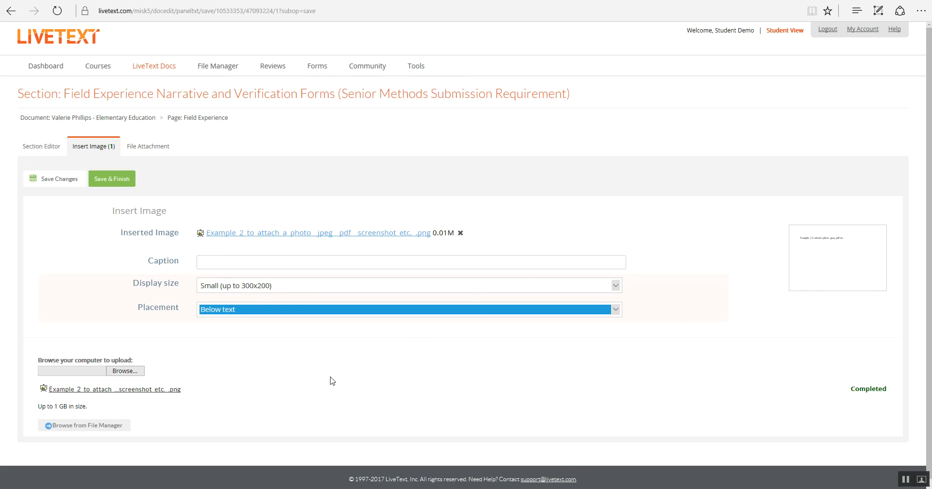
Step: Save the inserted image and finish editing the section, returning to the Field Experience page
click(59, 182)
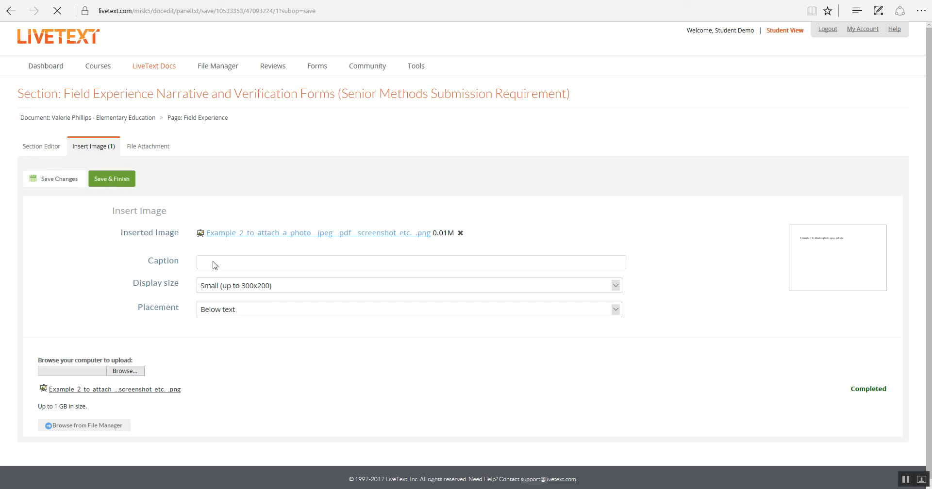
click(109, 179)
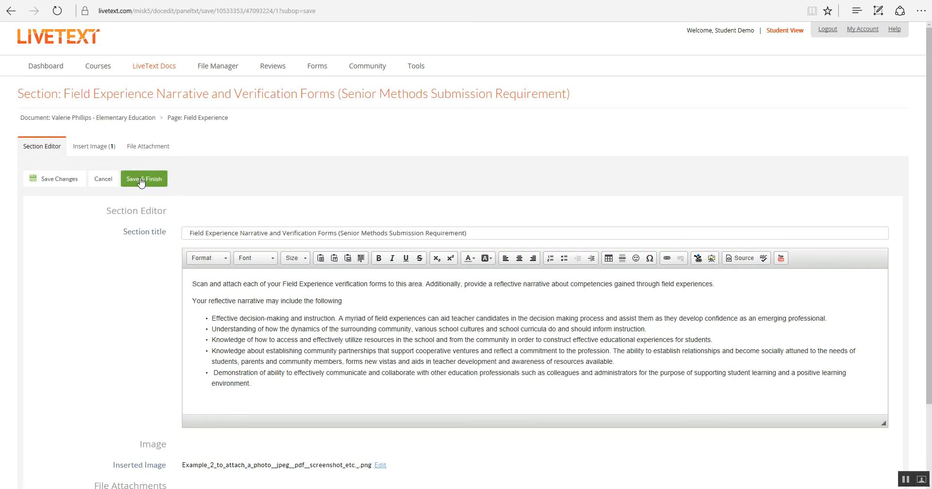
click(140, 179)
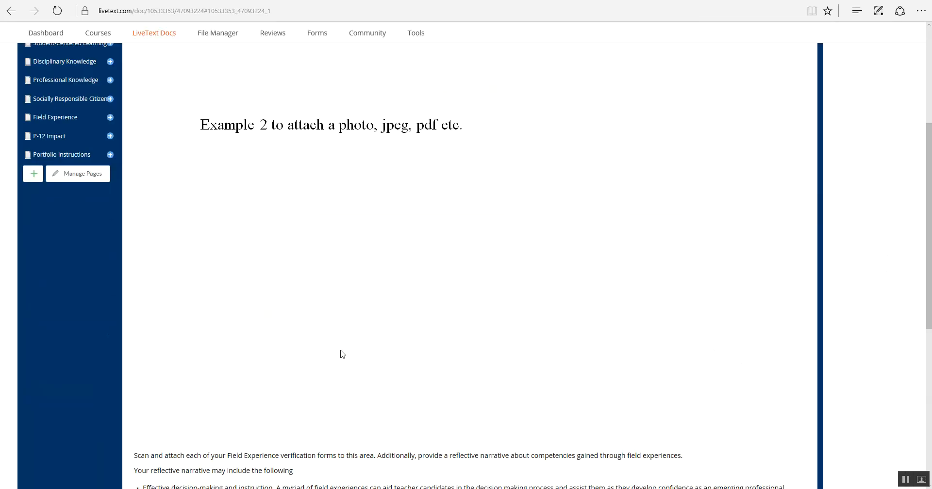
scroll(341, 355, up, 3)
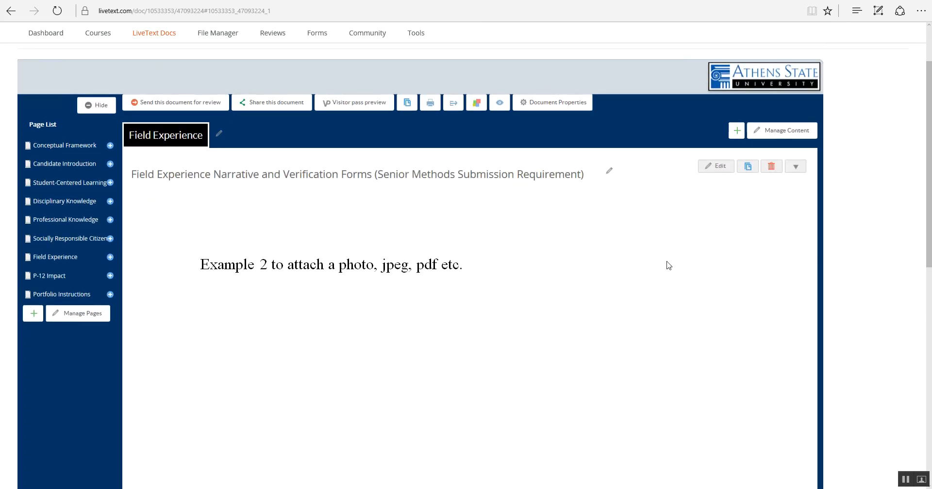
Step: Reopen the inserted image of the Field Experience Narrative section and set its display size to Small (up to 300x200) and placement to Below text
click(722, 170)
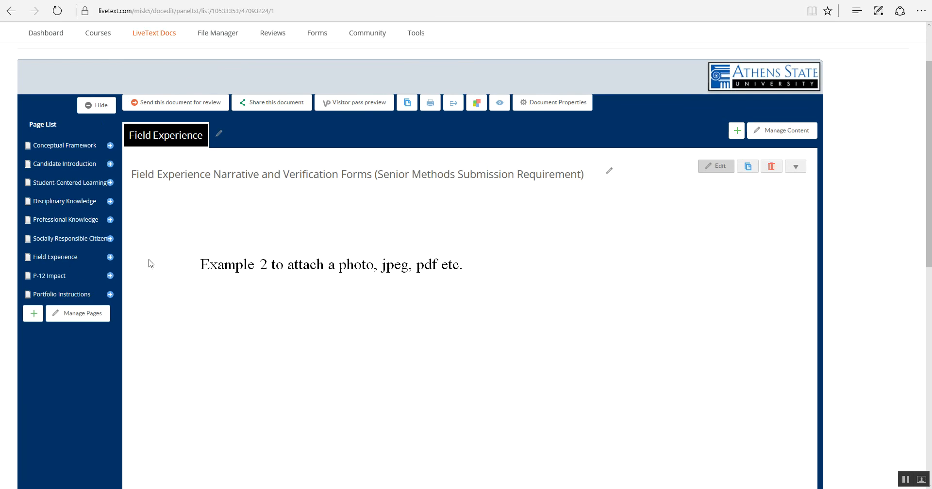
click(276, 226)
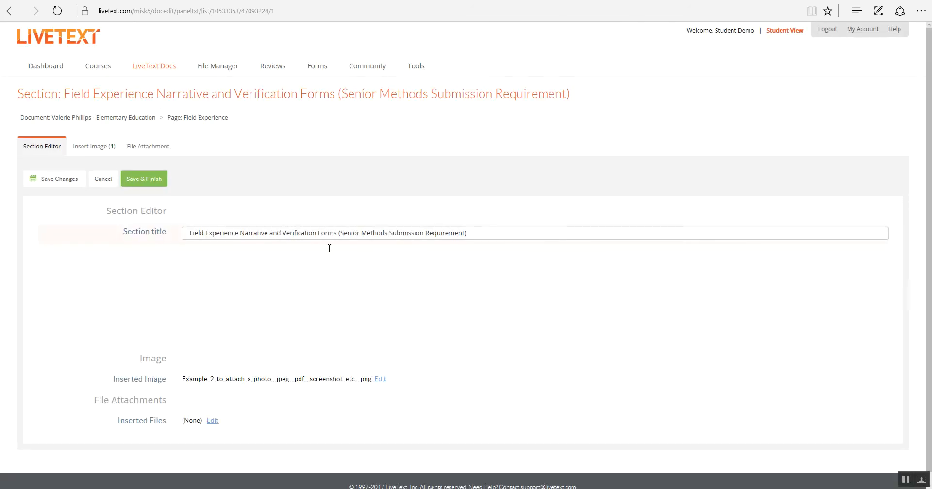
scroll(413, 282, down, 2)
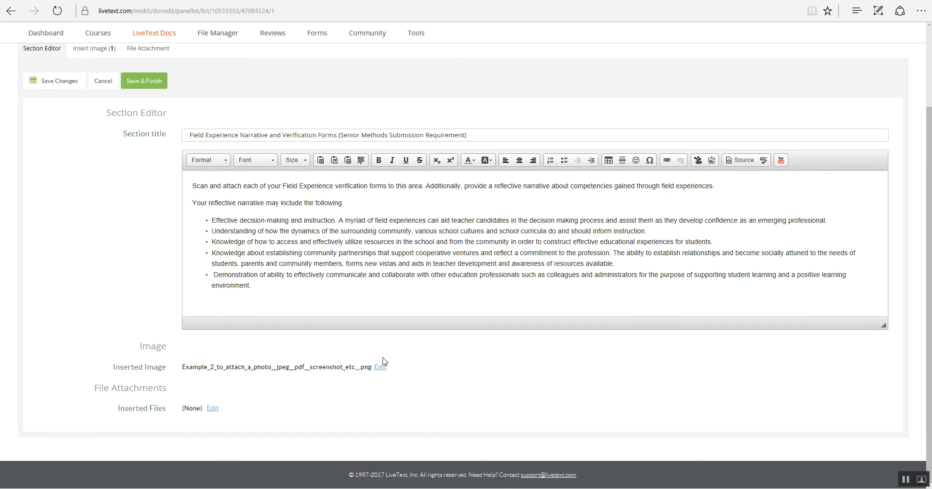
click(380, 368)
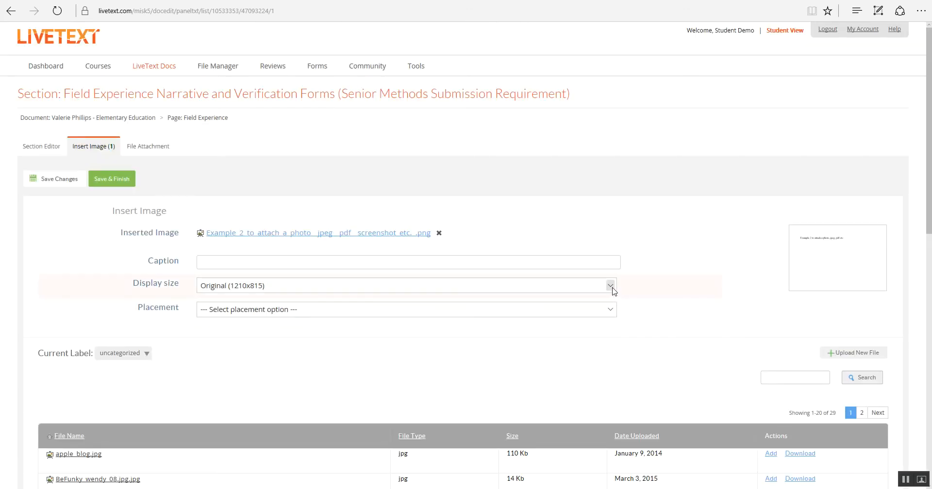
click(613, 290)
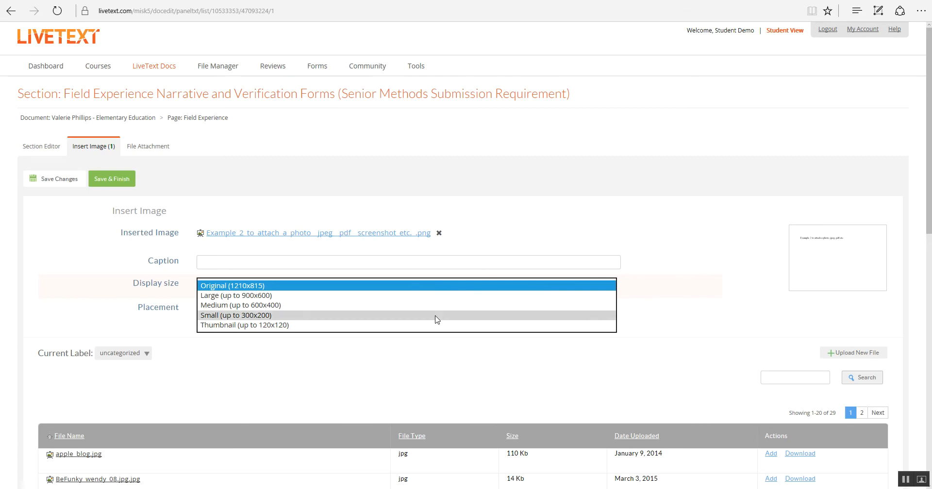
click(436, 316)
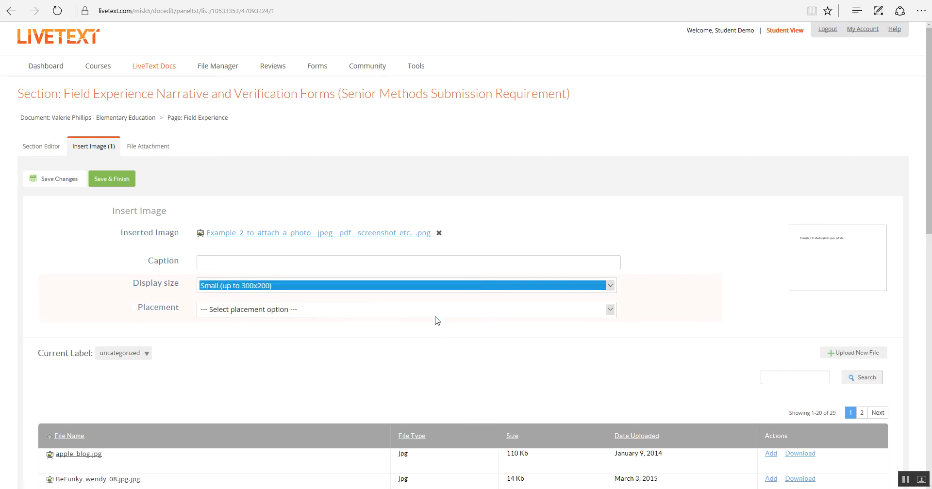
click(610, 309)
click(362, 360)
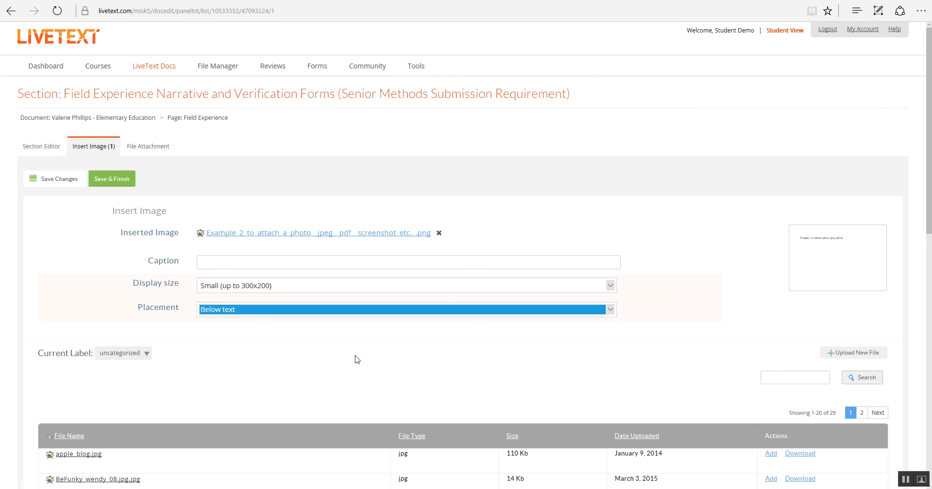
Step: Save the image size and placement changes, finish editing the section, and check the image on the Field Experience page
click(60, 183)
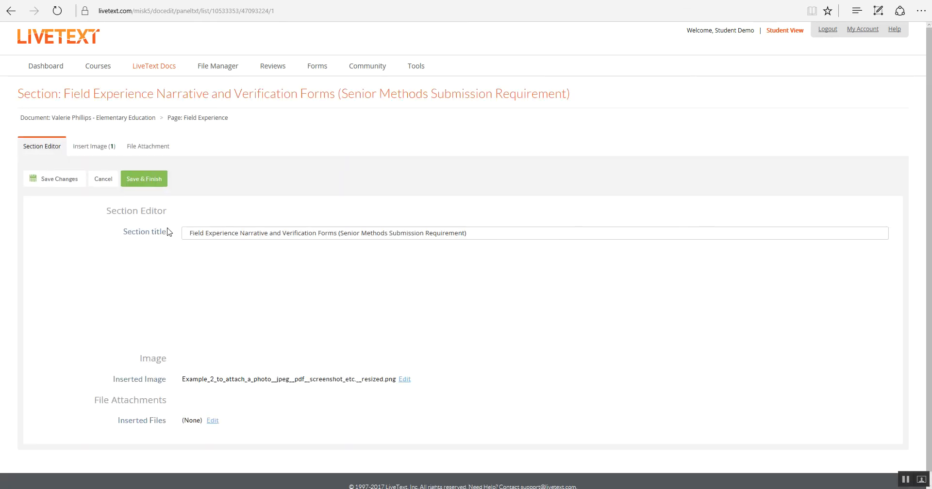
click(144, 180)
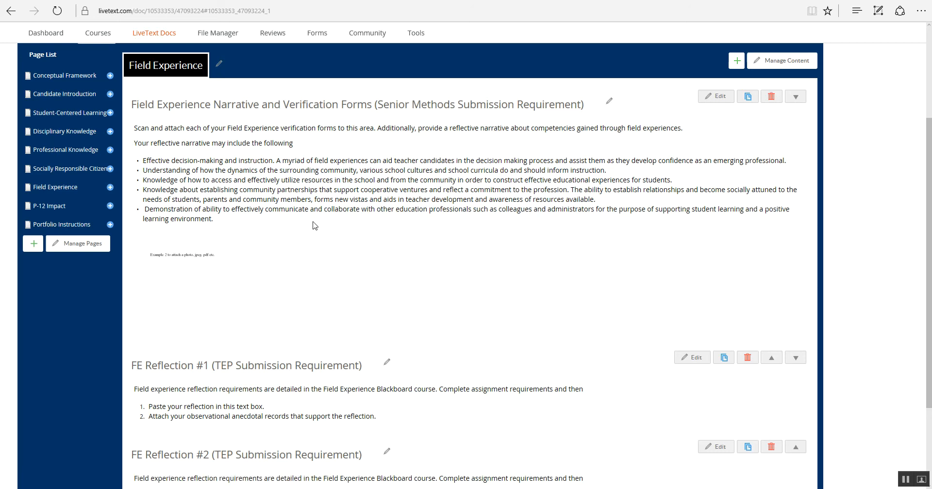
scroll(279, 221, up, 3)
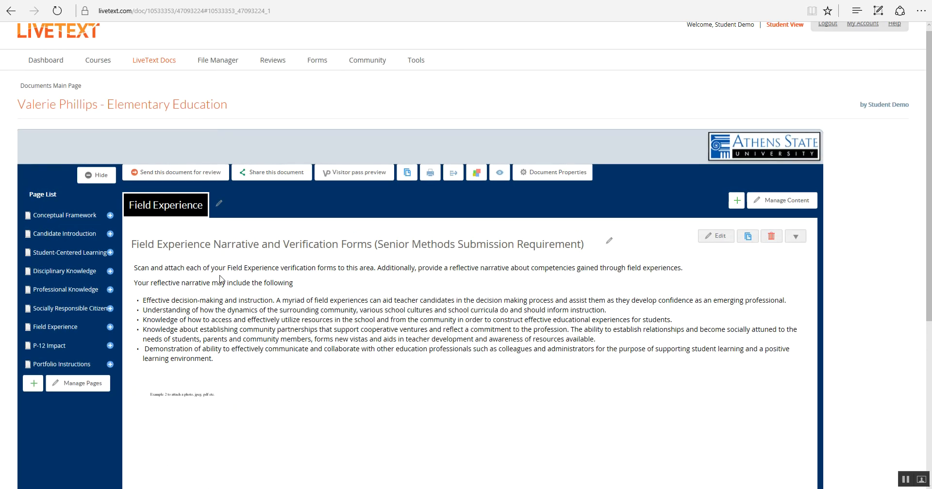
scroll(221, 276, down, 2)
scroll(223, 280, up, 2)
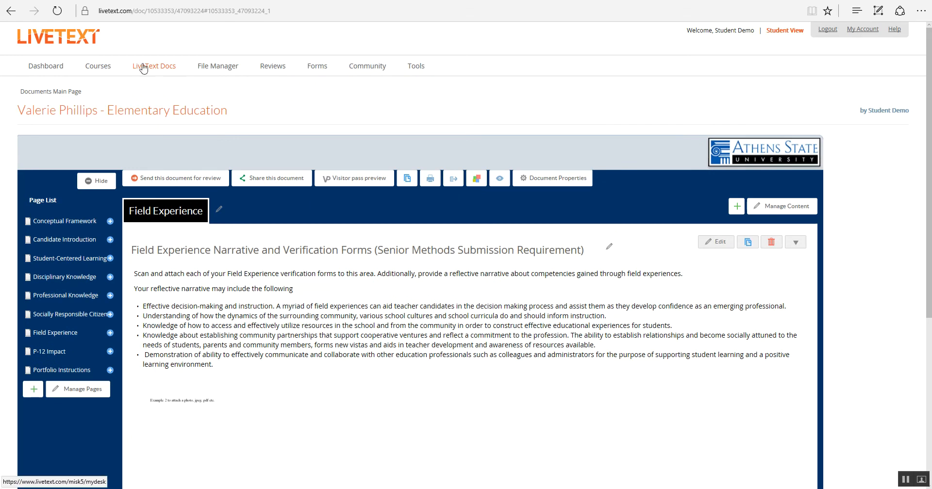
Step: From the Dashboard, continue the Candidate Portfolio assignment for ED301 - Section 20253 and open its list of attachable LiveText documents
click(49, 70)
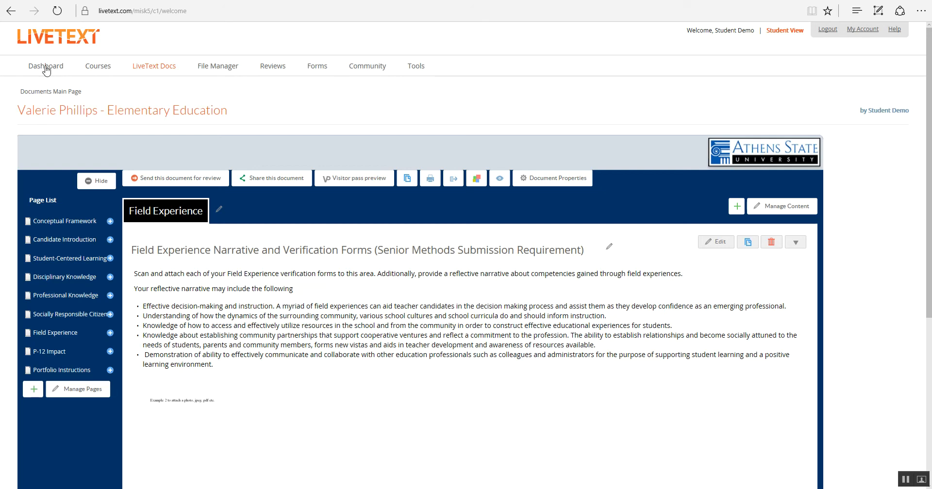
click(46, 70)
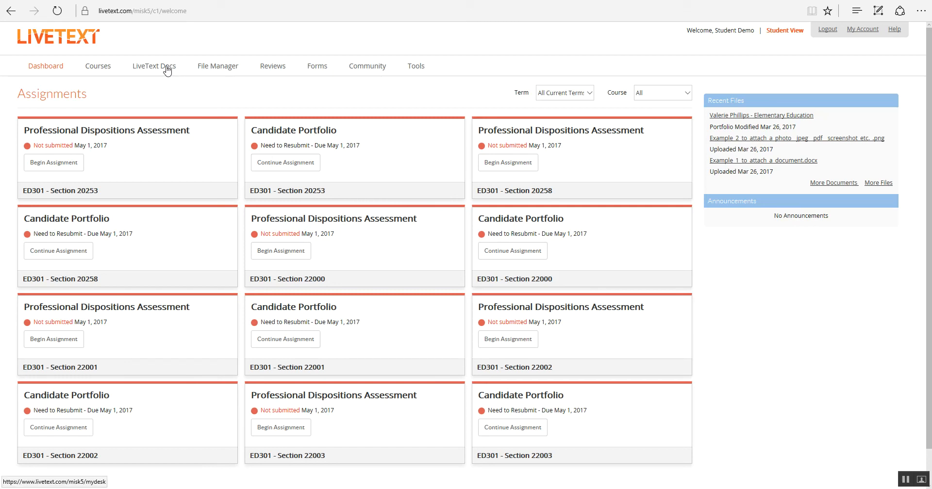
click(274, 167)
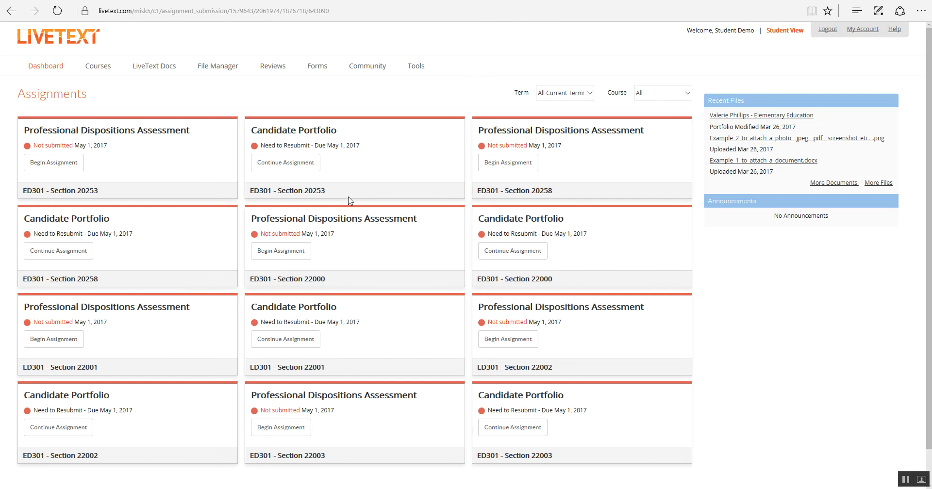
click(348, 197)
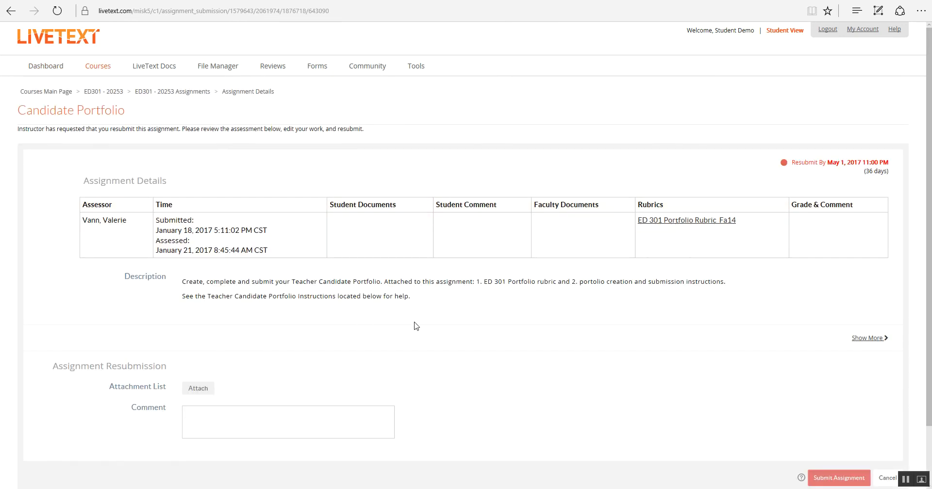
scroll(486, 348, down, 2)
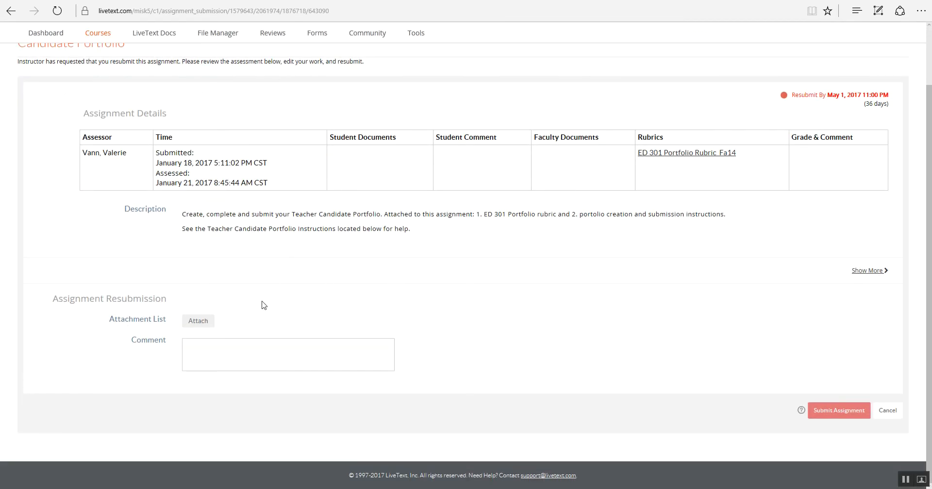
click(199, 323)
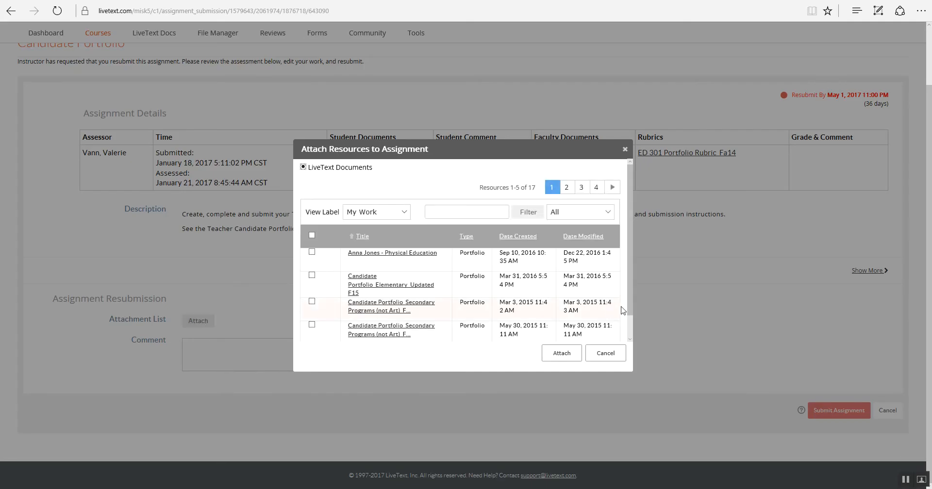
scroll(633, 326, down, 1)
scroll(634, 327, up, 1)
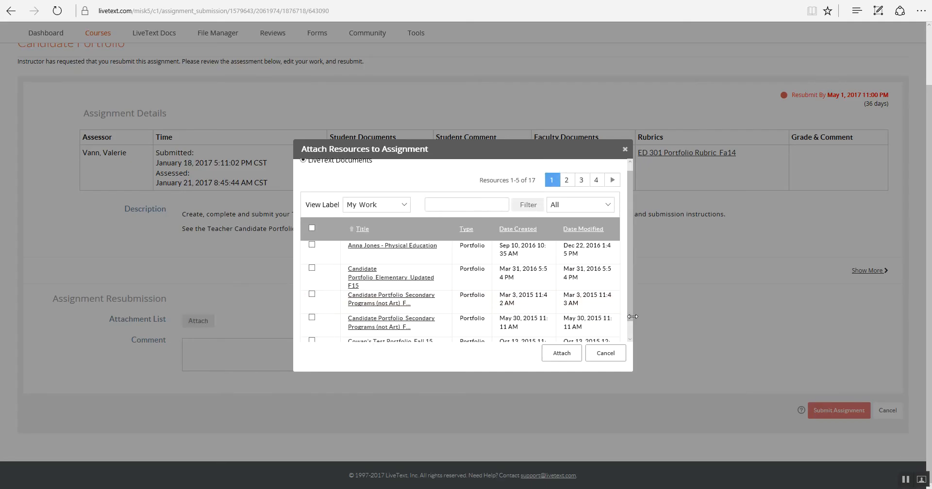
Step: Preview the Physical Education portfolio from the attachable documents, then return to the assignment's attachment list
click(387, 248)
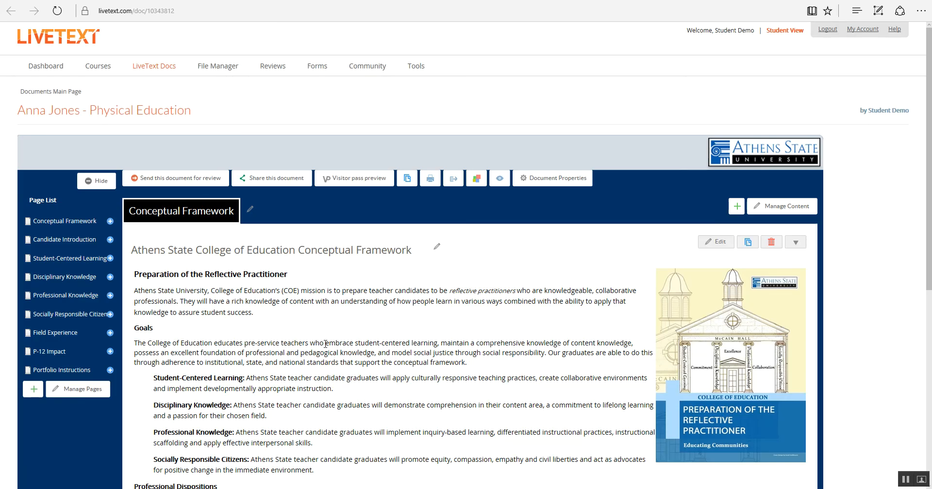
scroll(326, 344, down, 3)
scroll(326, 345, down, 3)
scroll(323, 348, up, 6)
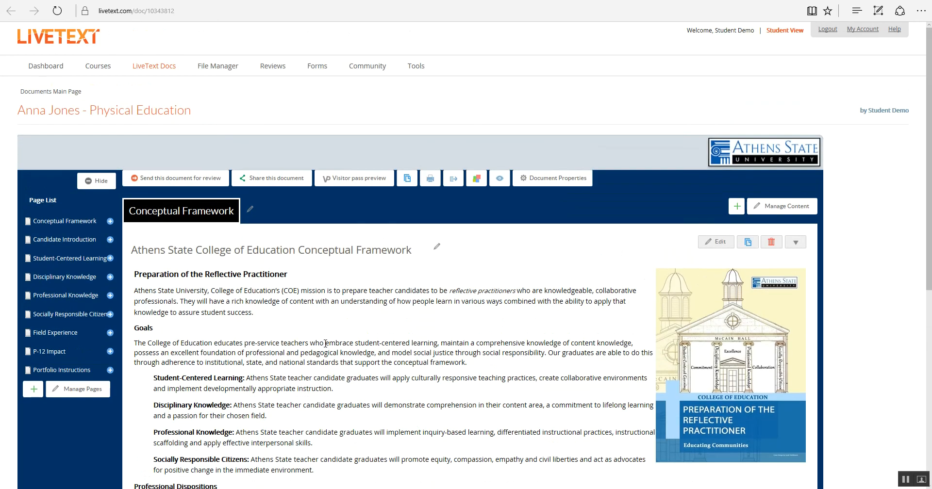
click(154, 69)
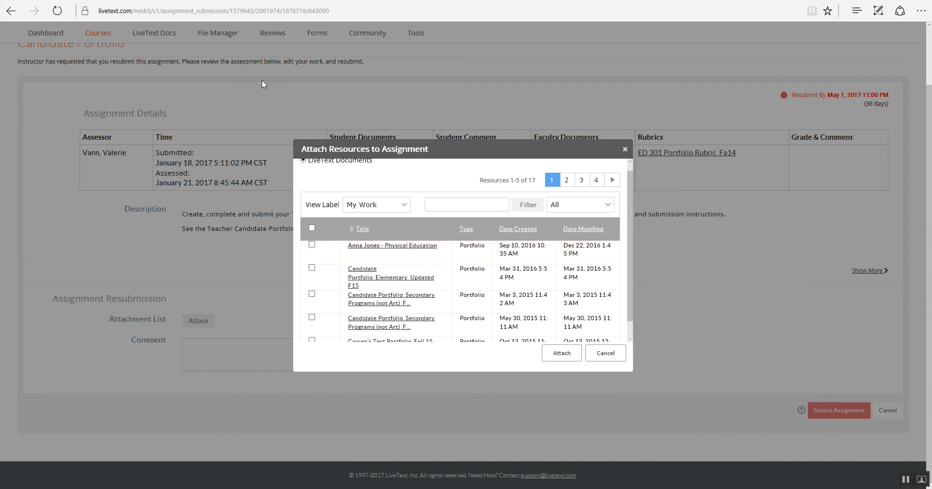
Step: Select the Physical Education portfolio and attach it to the Candidate Portfolio assignment
scroll(528, 214, down, 1)
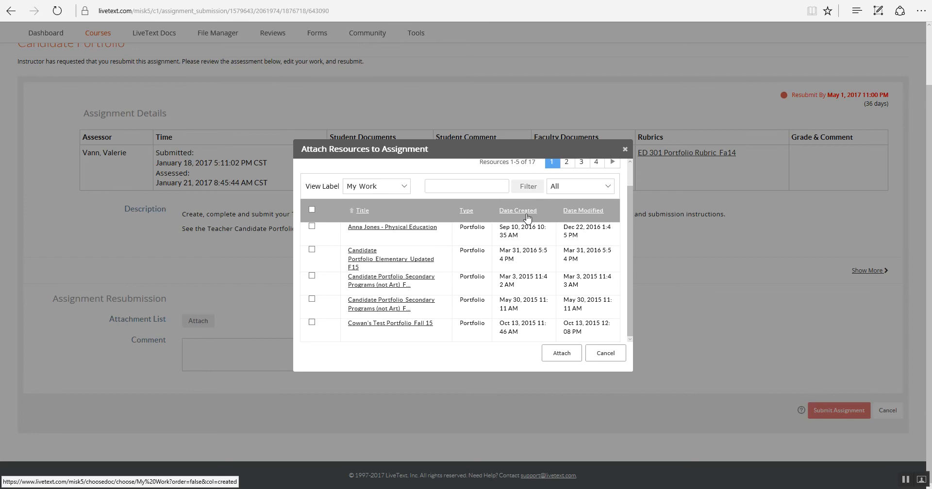
scroll(525, 216, up, 1)
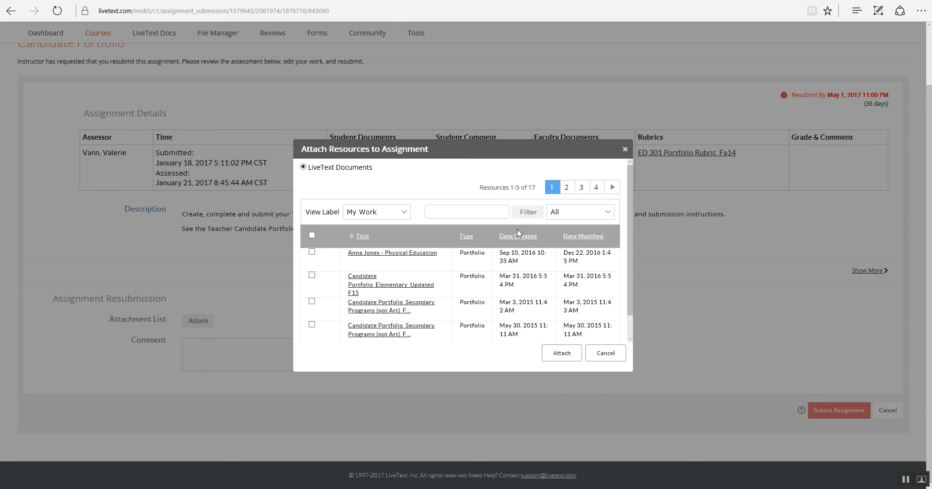
click(568, 354)
click(312, 252)
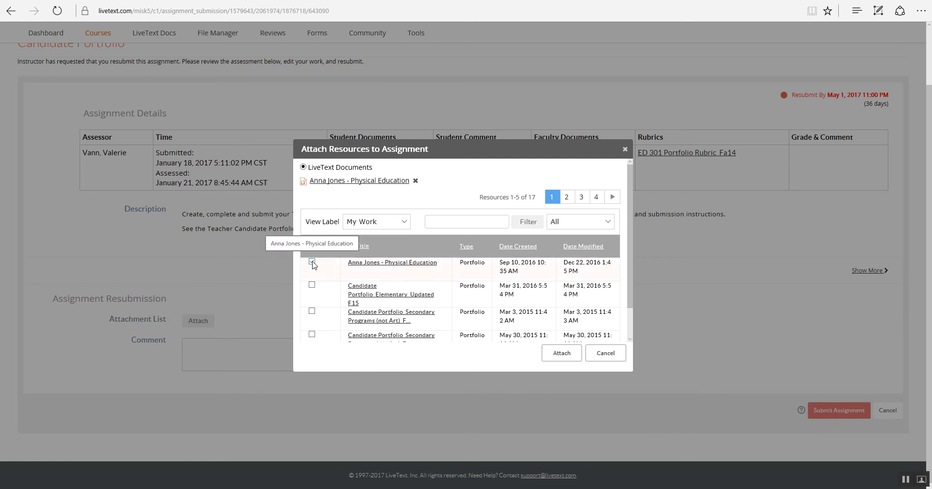
click(562, 355)
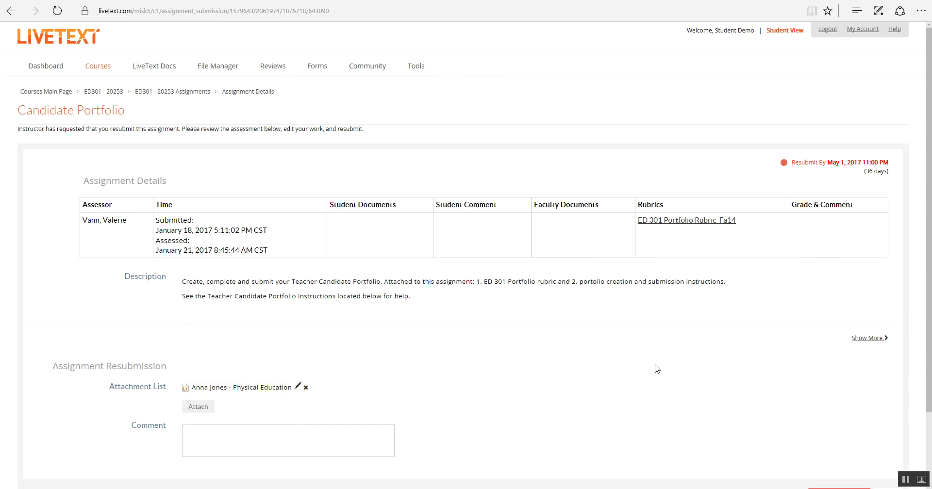
Step: Submit the Candidate Portfolio assignment with its attached portfolio and confirm the submission
scroll(653, 369, down, 3)
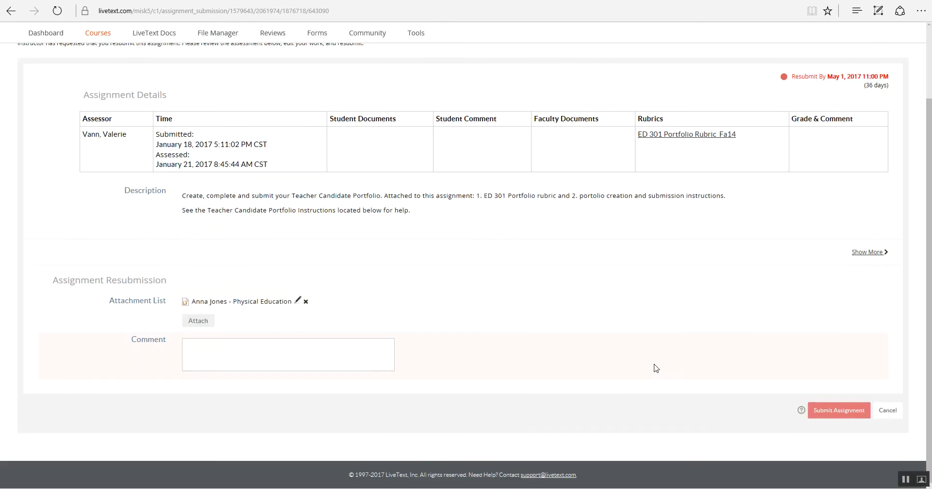
click(843, 410)
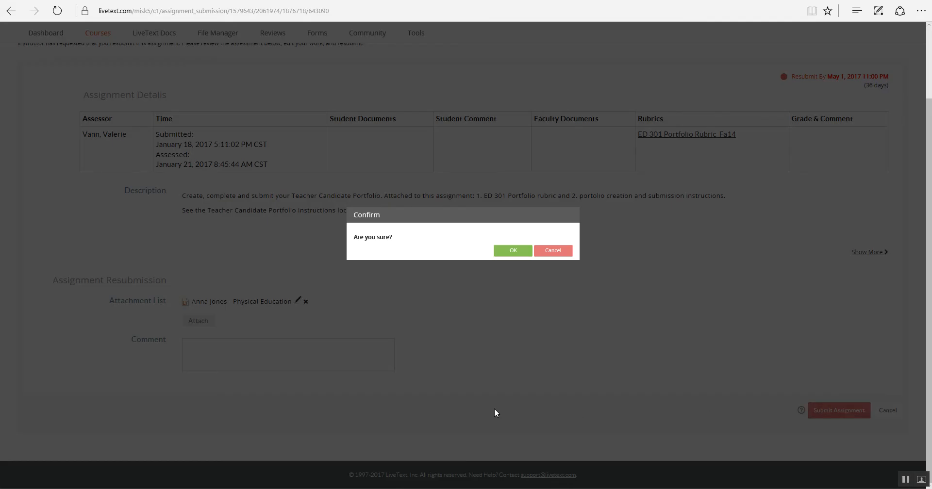
click(512, 252)
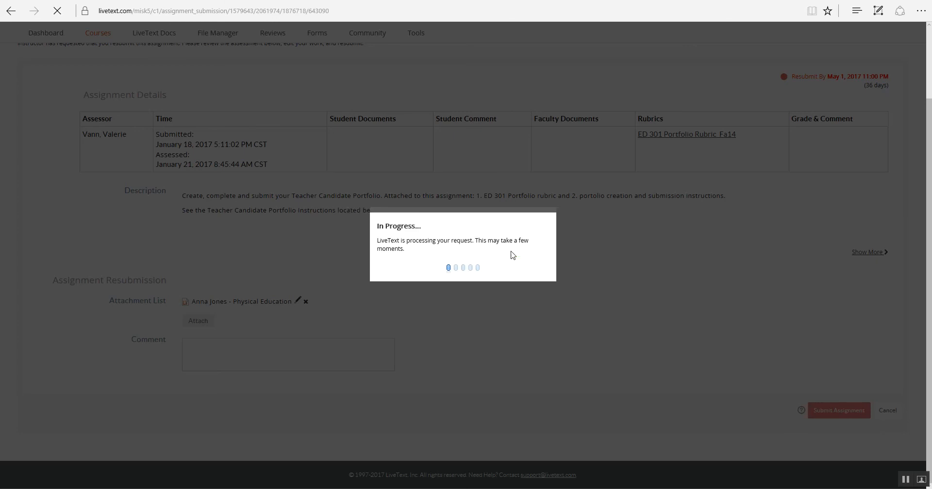